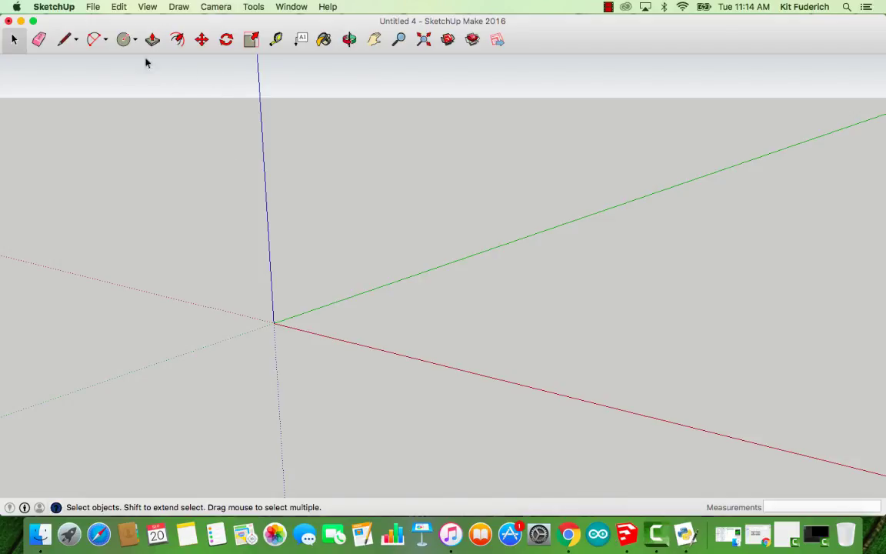
Orbit and pan the empty model until the axes origin sits near the canvas centre.
left_click(349, 39)
left_click_drag(231, 170, 295, 207)
left_click_drag(345, 275, 344, 357)
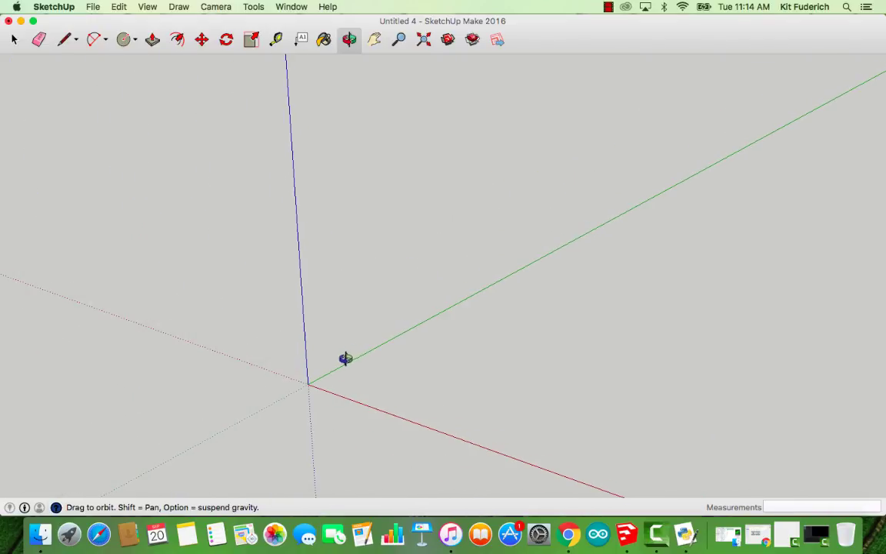
left_click(375, 40)
left_click_drag(368, 285, 453, 246)
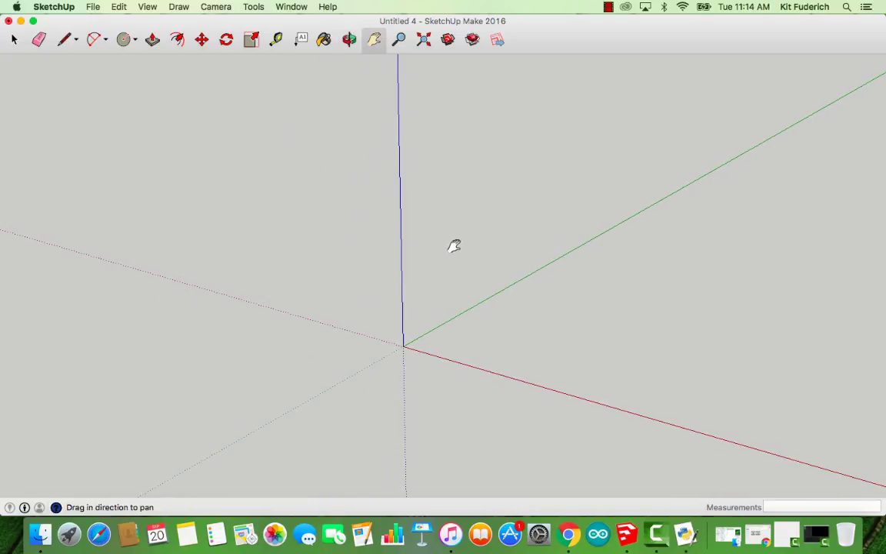
Draw a circle of about 98mm radius on the ground plane, centred on the axes origin.
left_click(135, 44)
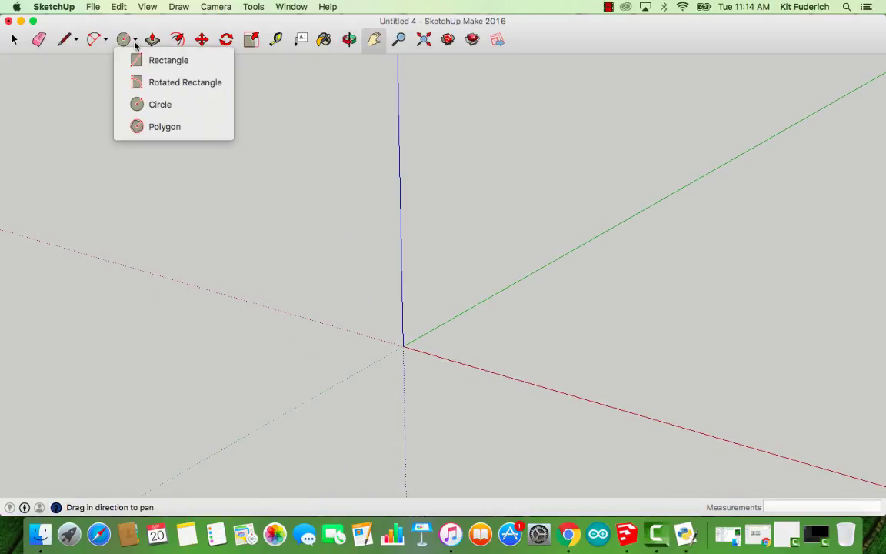
left_click(167, 113)
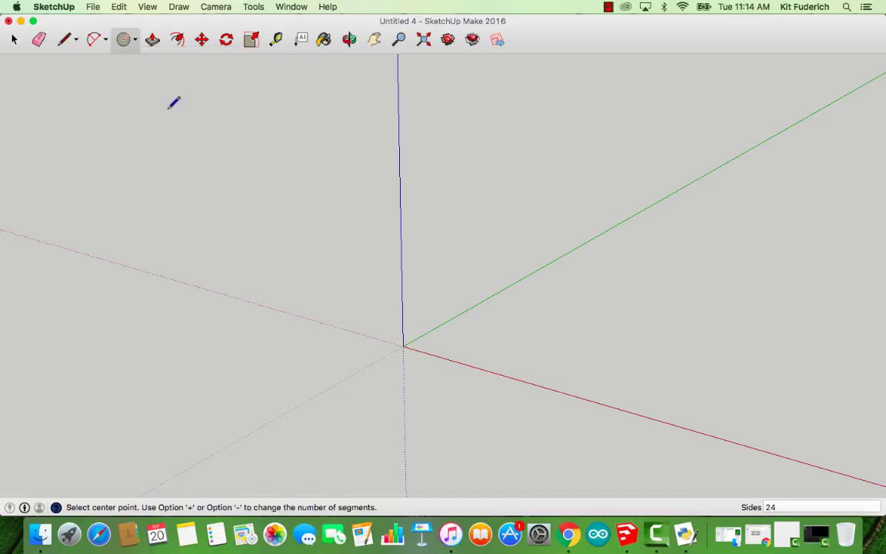
left_click(403, 346)
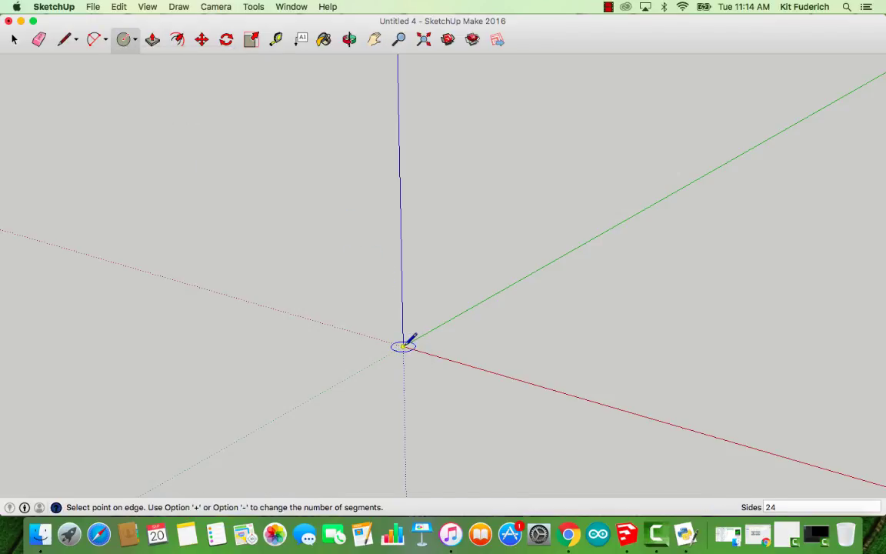
left_click(474, 347)
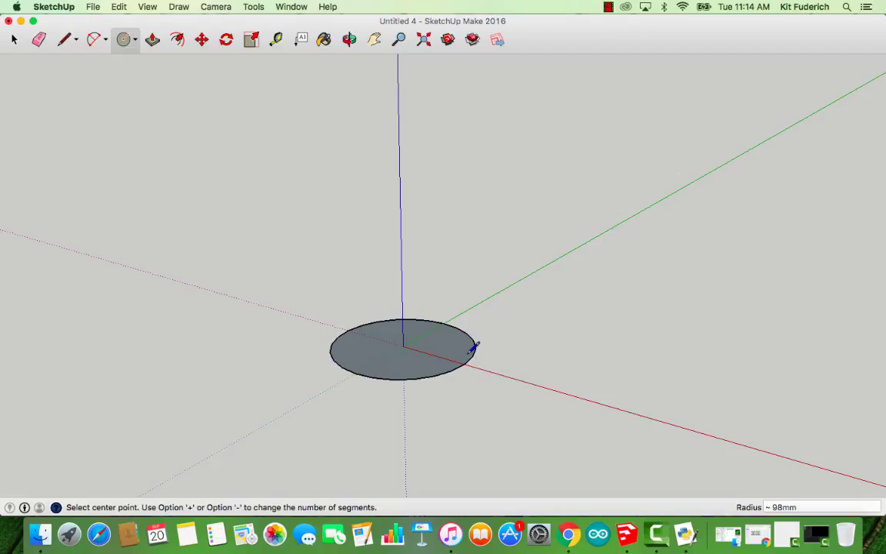
left_click(349, 39)
left_click_drag(452, 265, 485, 331)
Look down on the circle and measure its radius from the centre with Tape Measure, about 98mm.
scroll(484, 330, "up", 10)
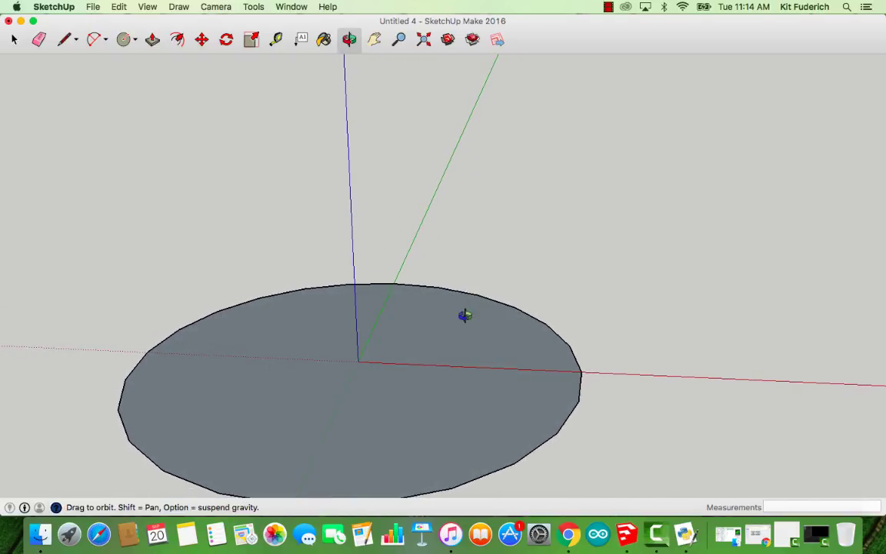
left_click(65, 40)
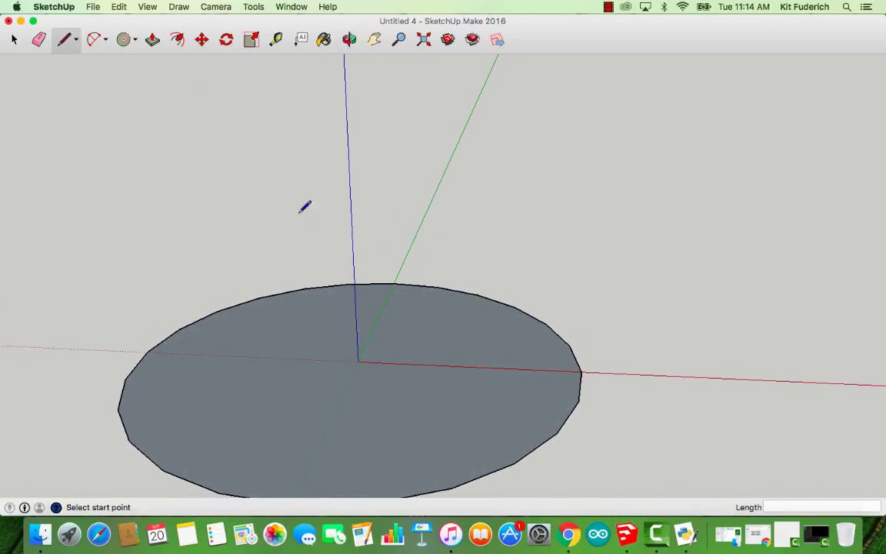
left_click(358, 361)
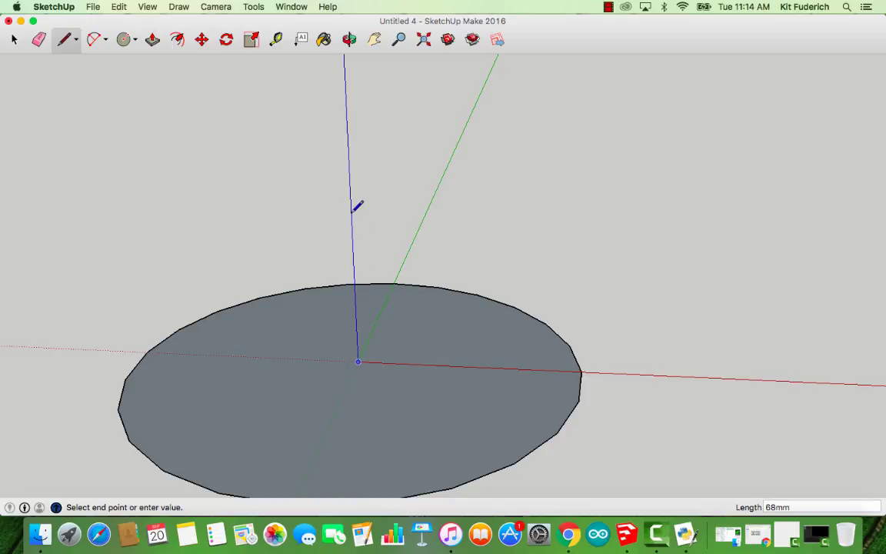
key("XF86MonBrightnessUp")
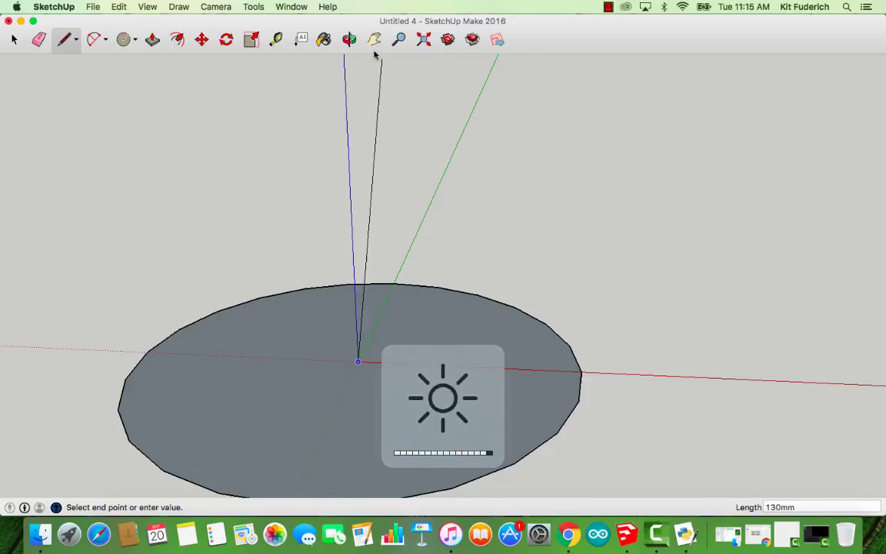
left_click(349, 39)
left_click_drag(440, 166, 340, 342)
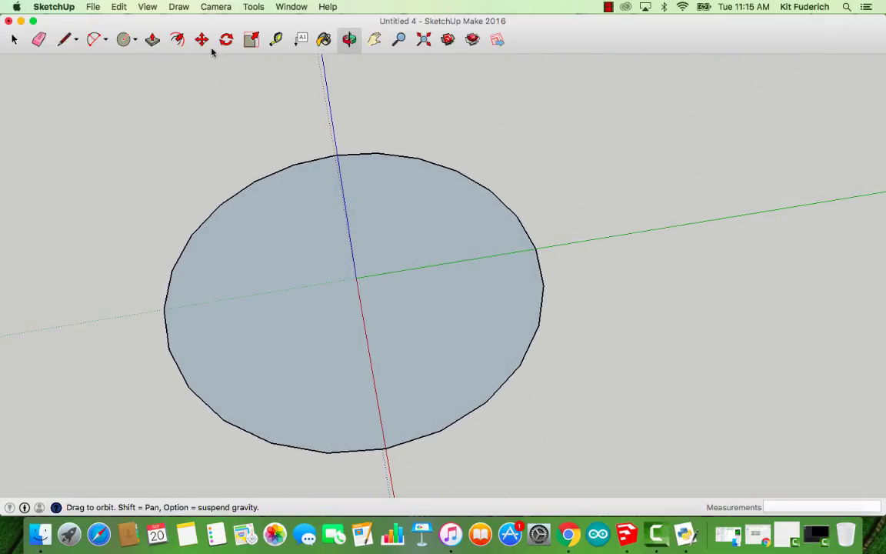
left_click(276, 39)
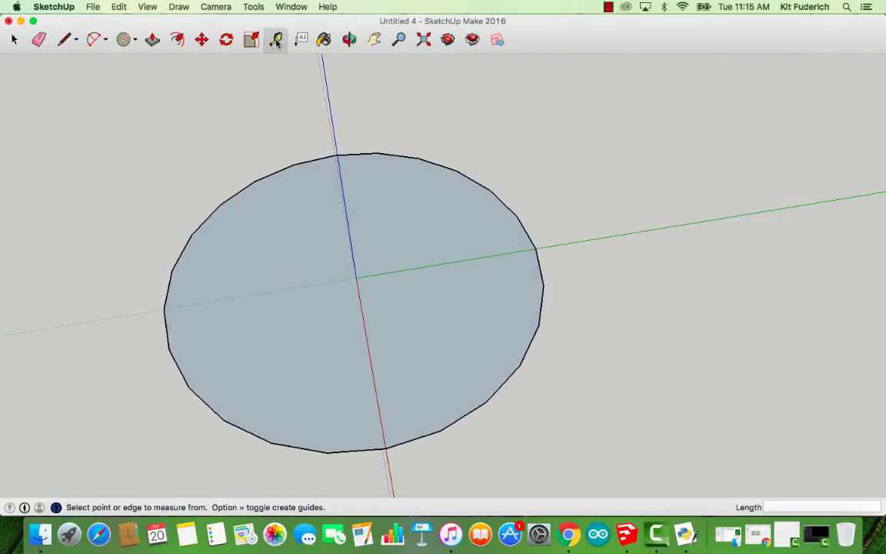
left_click(357, 276)
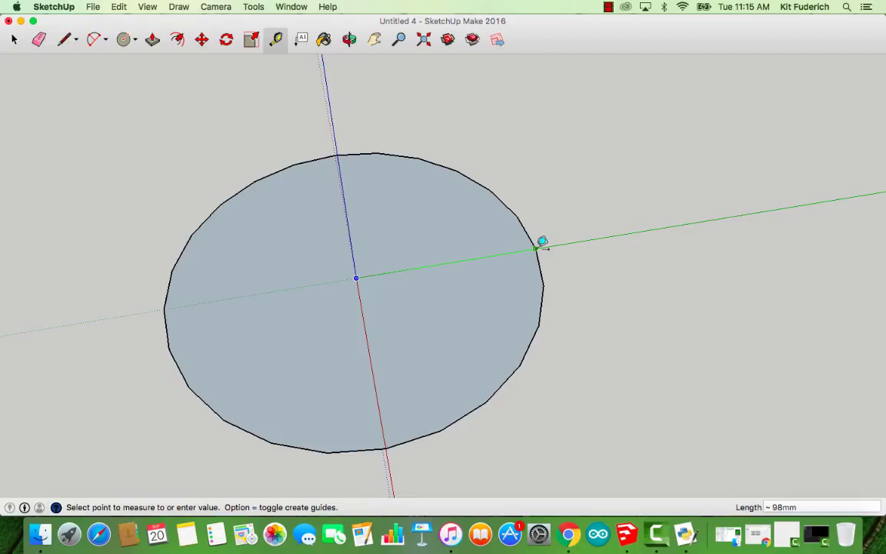
Draw a 98.5mm line from the origin straight up the blue axis.
left_click(349, 38)
left_click_drag(383, 203, 575, 200)
left_click_drag(134, 127, 366, 213)
left_click(64, 40)
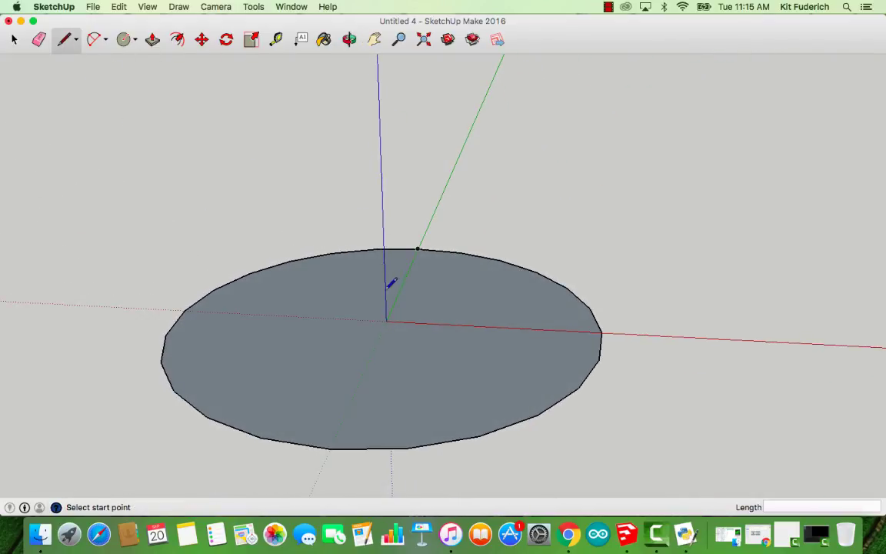
left_click(387, 319)
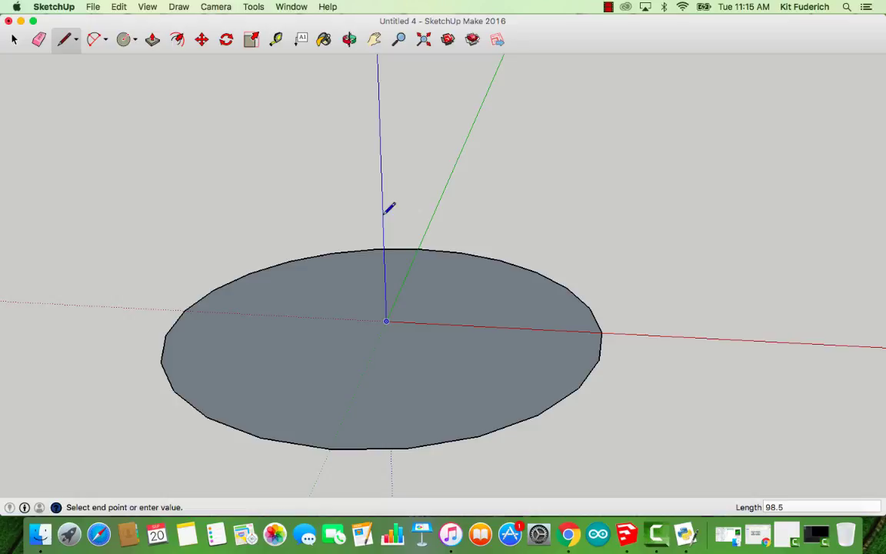
key("Return")
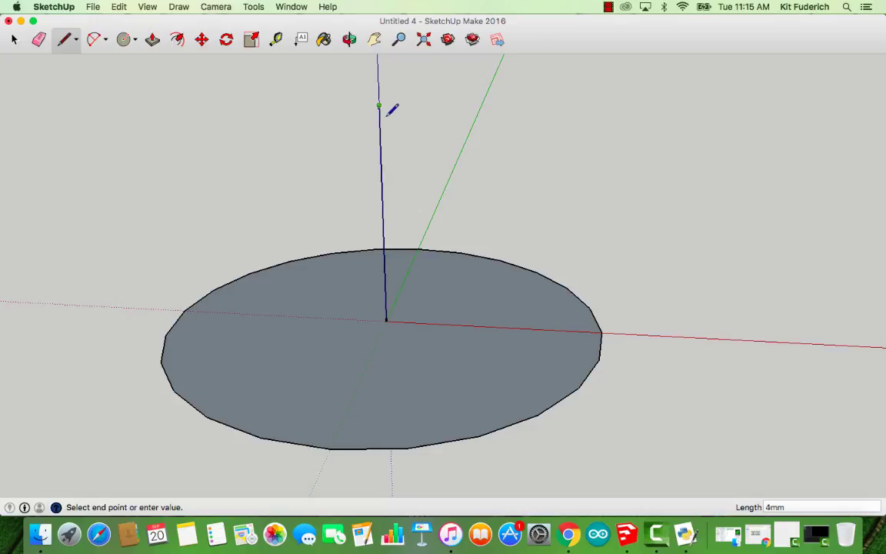
key("Escape")
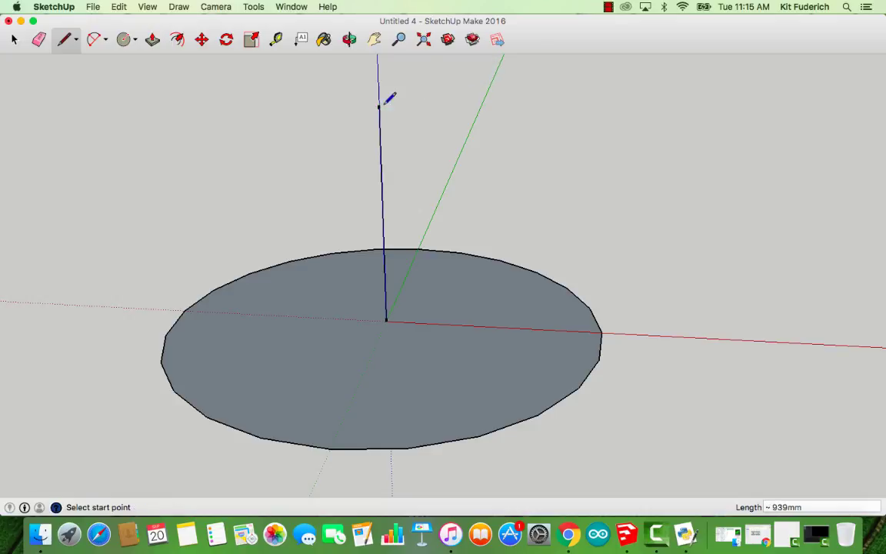
Draw a quarter-circle 2 Point Arc from the vertical line's top to the circle's edge on the red axis.
left_click(105, 44)
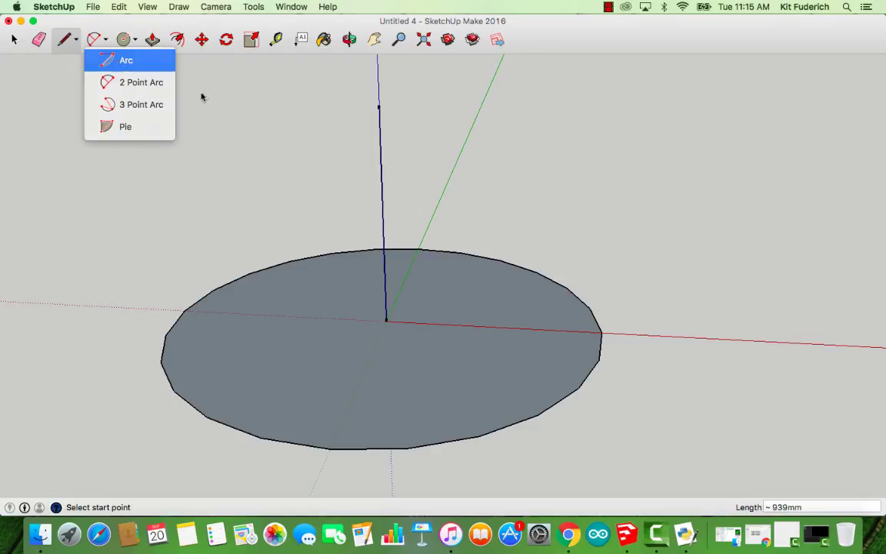
key("Return")
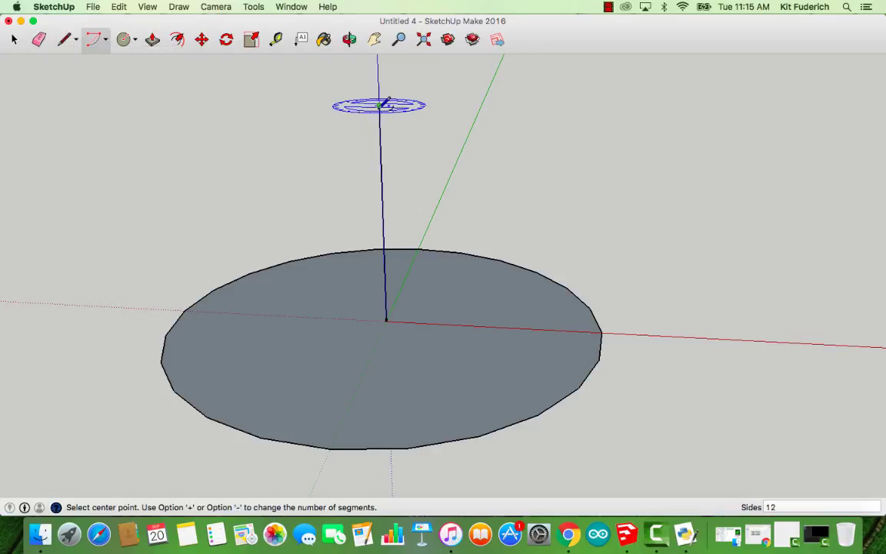
left_click(104, 43)
left_click(146, 79)
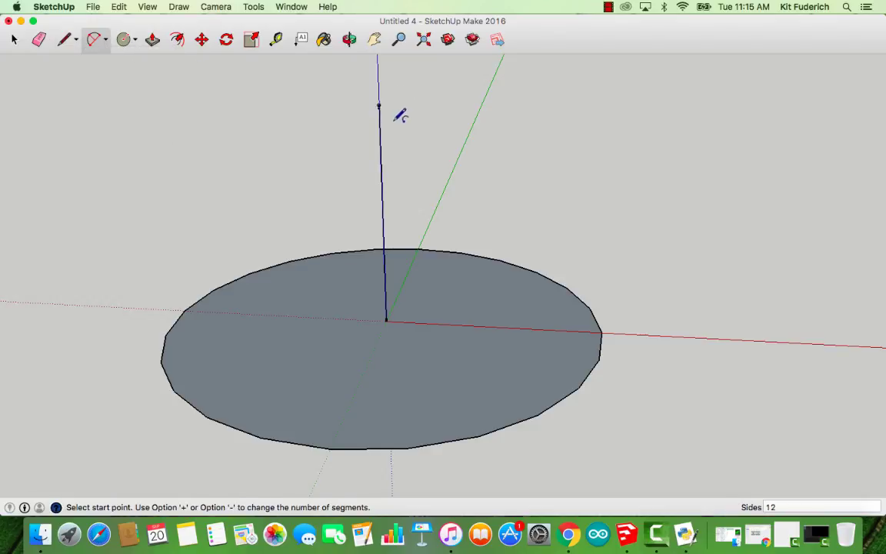
left_click(379, 104)
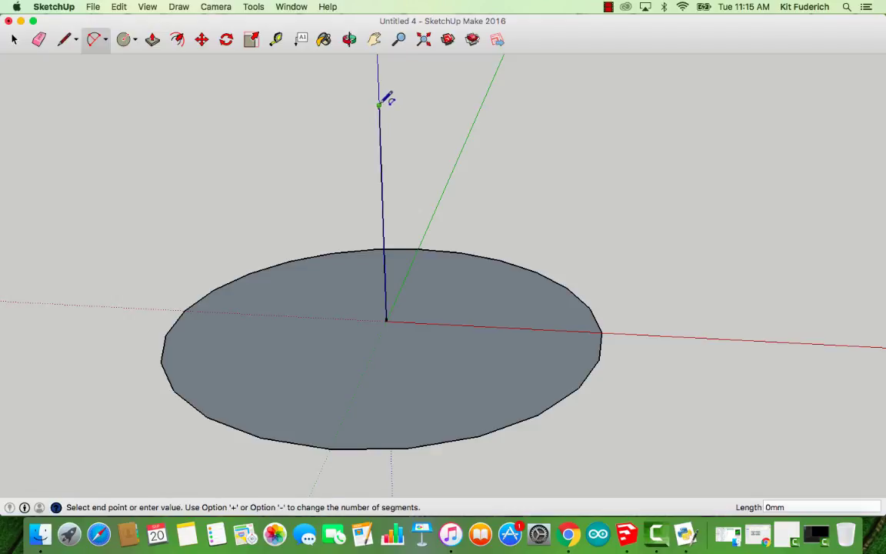
left_click(602, 332)
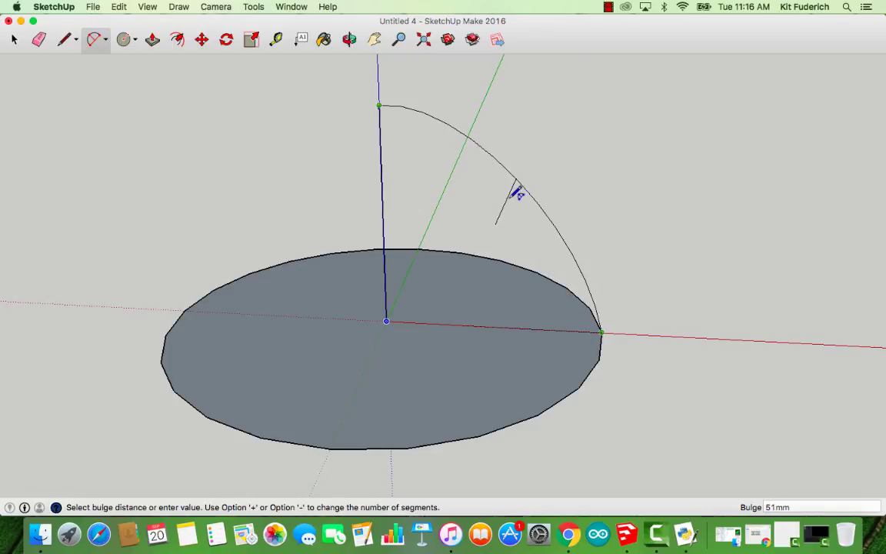
left_click(578, 222)
left_click(349, 38)
left_click_drag(476, 200, 154, 109)
Draw a line from the circle's centre to the arc's end, closing the quarter-circle face.
left_click(65, 40)
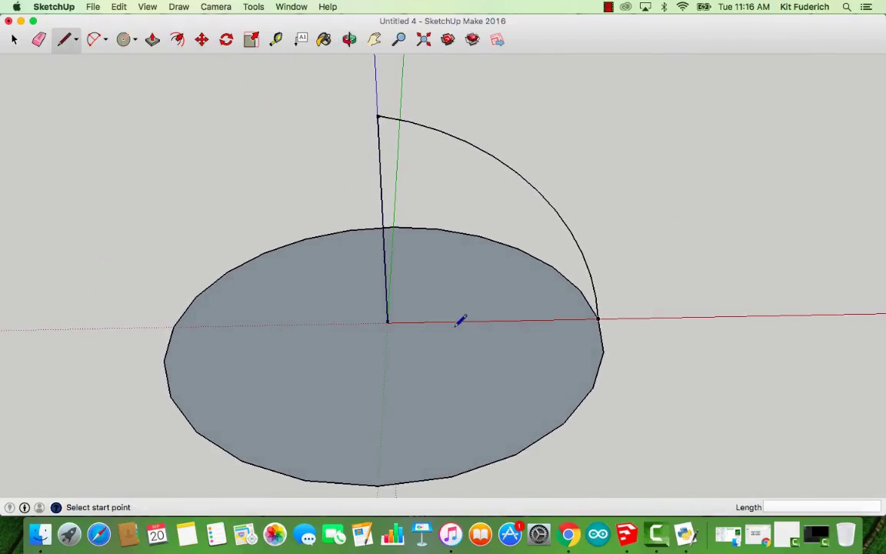
left_click(388, 322)
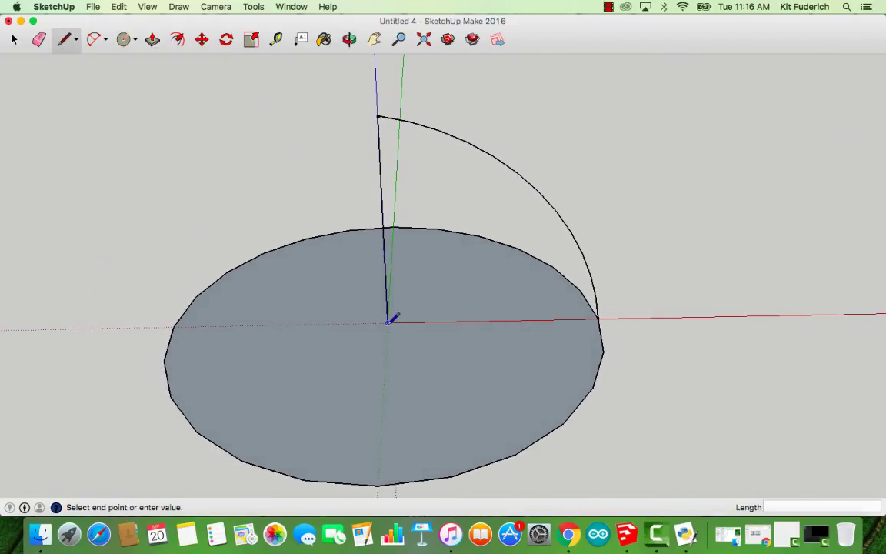
left_click(598, 317)
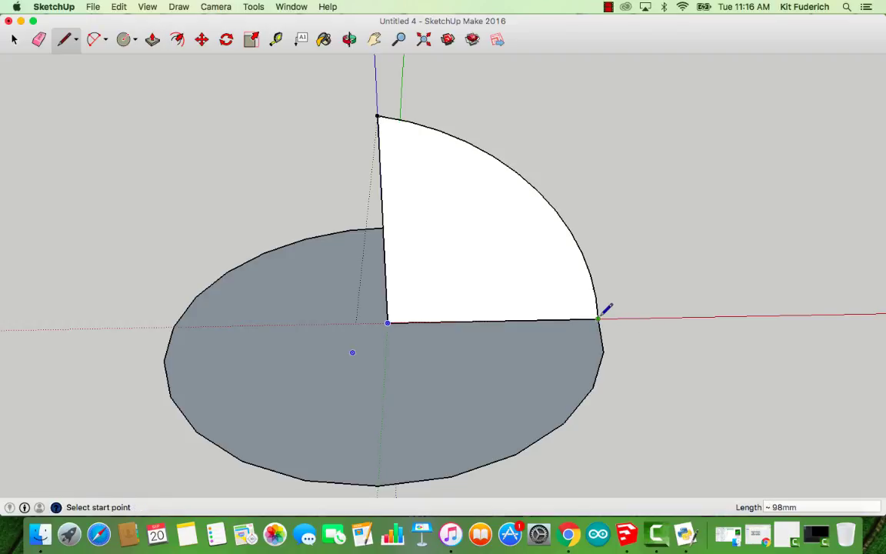
left_click(349, 39)
left_click_drag(528, 251, 205, 81)
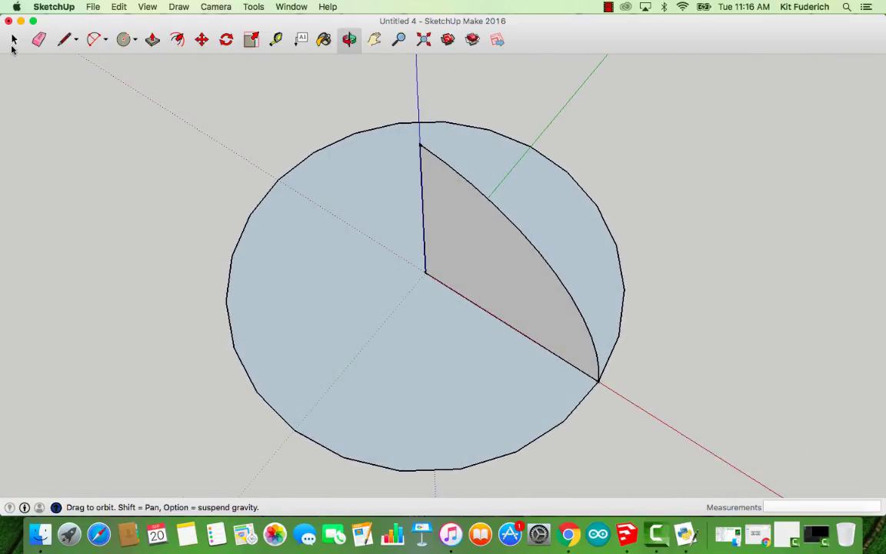
Select the circle's edge and Follow Me the quarter-circle face around it into a hemisphere.
left_click(13, 42)
left_click(274, 192)
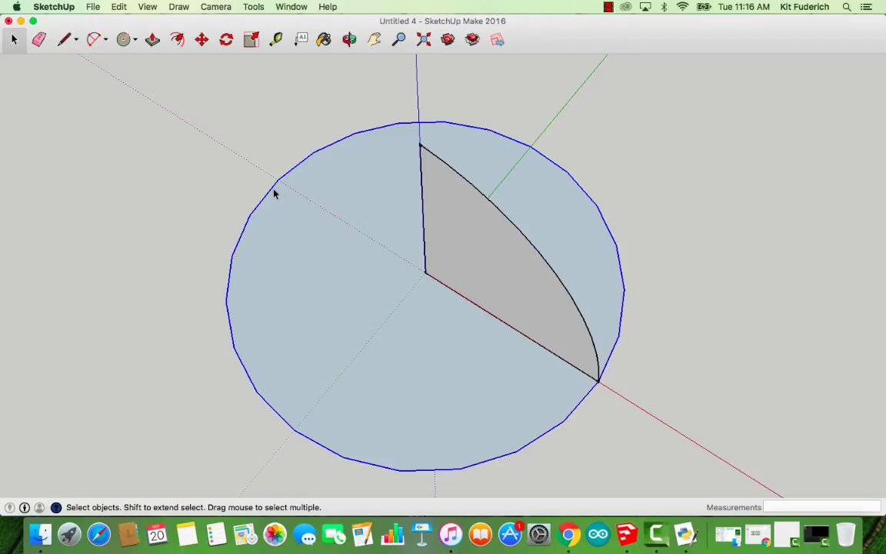
left_click(254, 7)
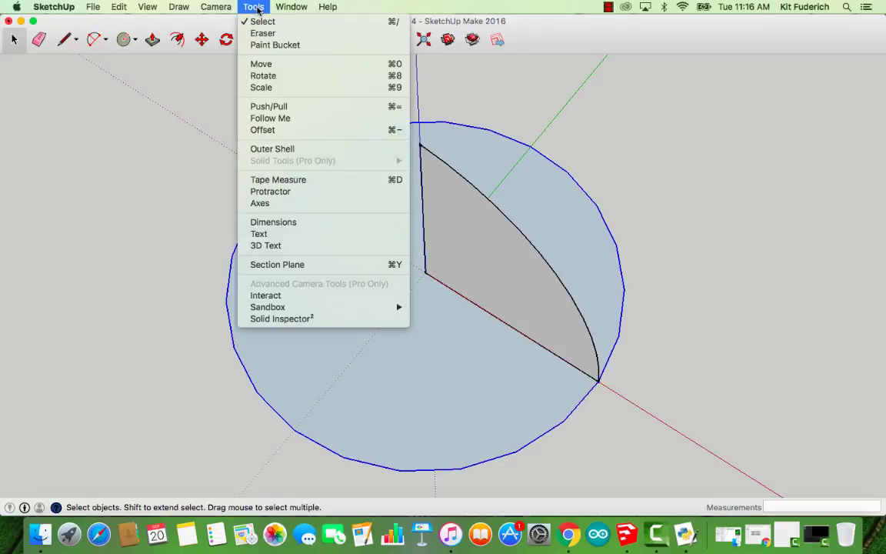
left_click(295, 119)
left_click(475, 264)
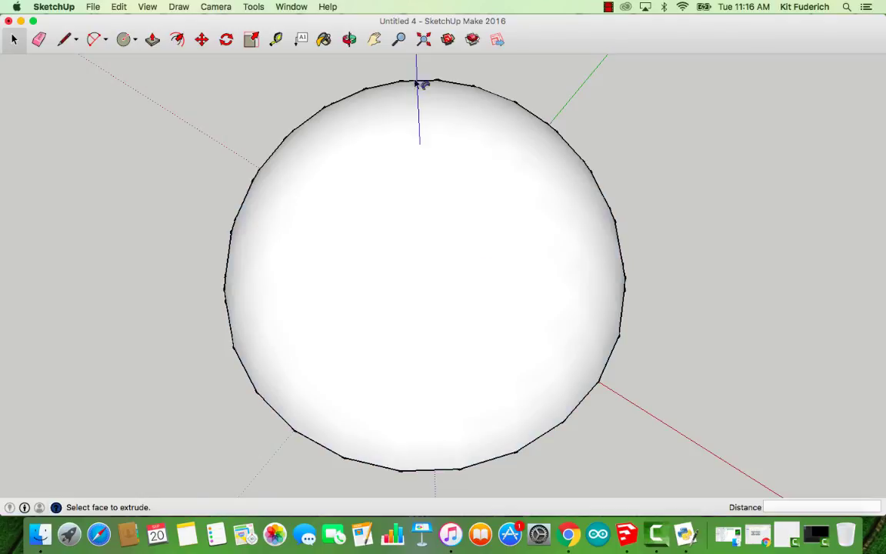
middle_click_drag(515, 385, 547, 269)
scroll(546, 269, "down", 5)
middle_click_drag(460, 311, 431, 253)
scroll(429, 318, "up", 3)
left_click(66, 40)
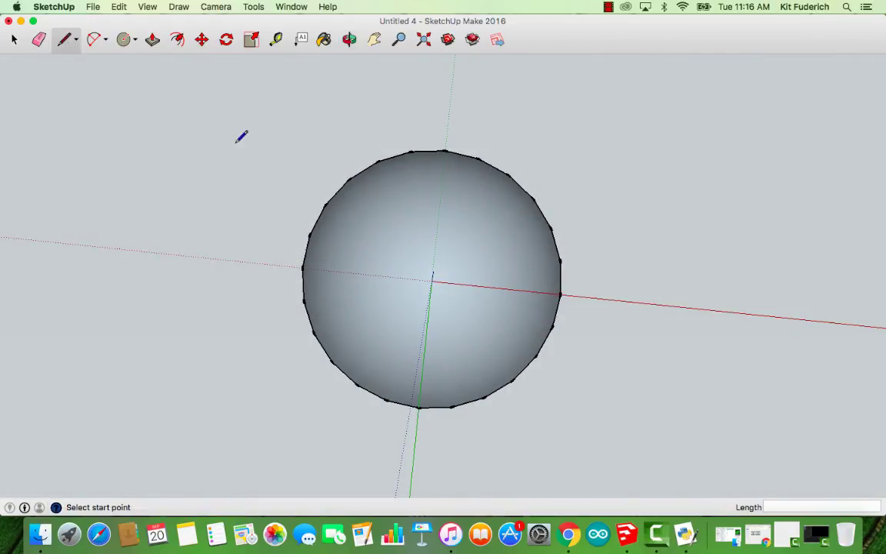
left_click(349, 179)
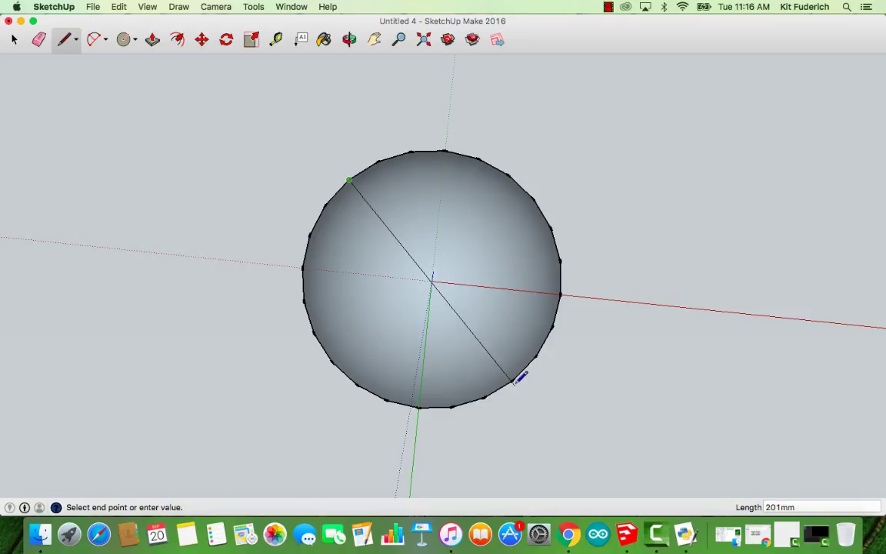
left_click(512, 379)
left_click(354, 43)
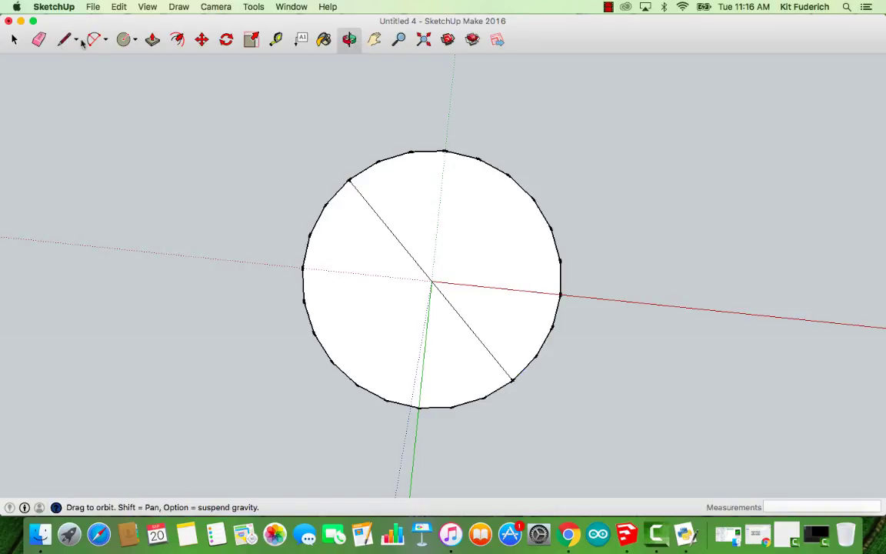
left_click(39, 40)
left_click(402, 243)
left_click(349, 39)
left_click_drag(461, 242, 490, 180)
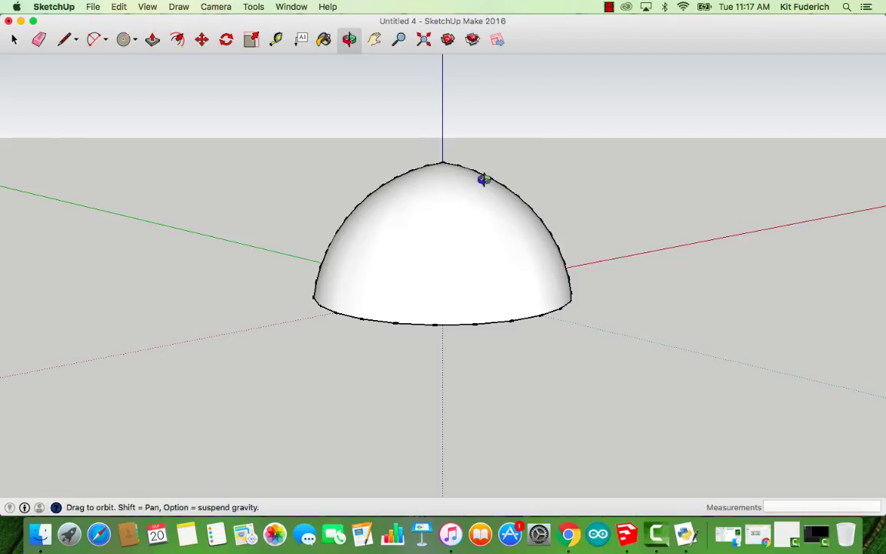
left_click_drag(484, 179, 601, 230)
left_click(608, 7)
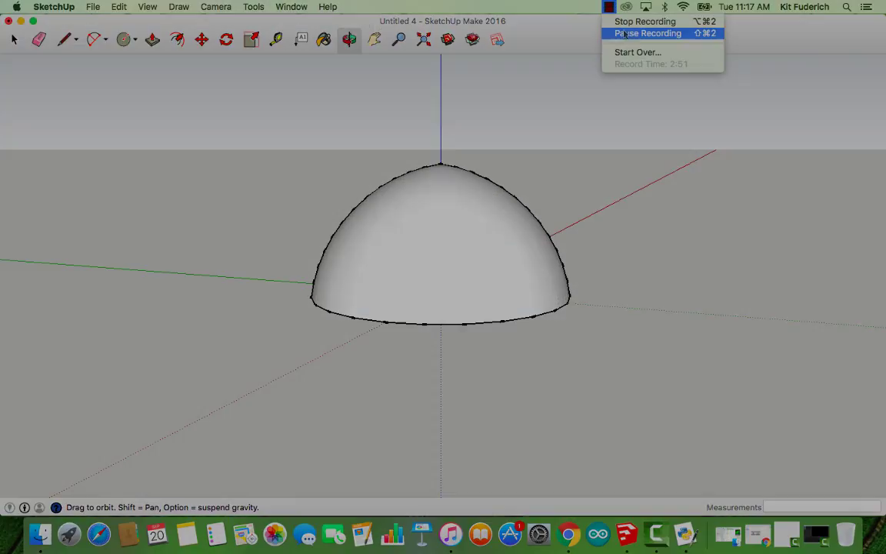
left_click(625, 34)
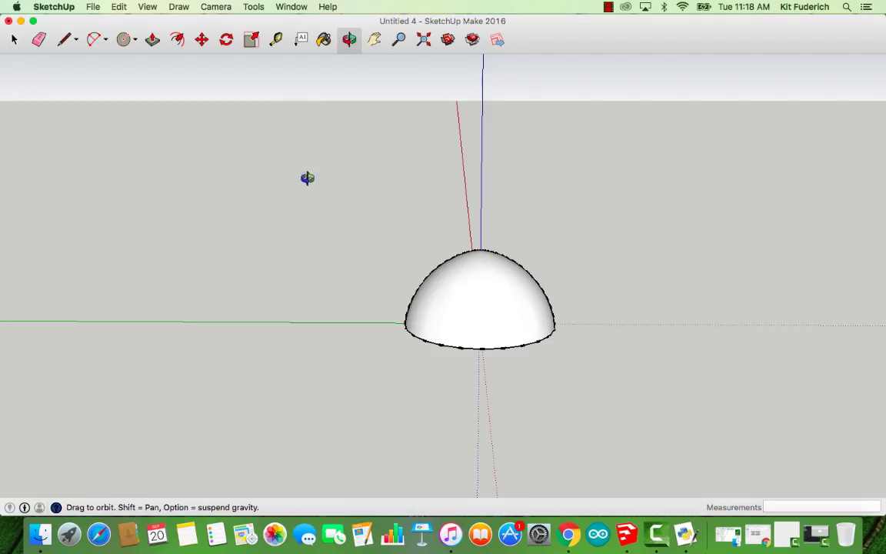
Copy the whole dome and paste the duplicate to the left of the original.
left_click(14, 39)
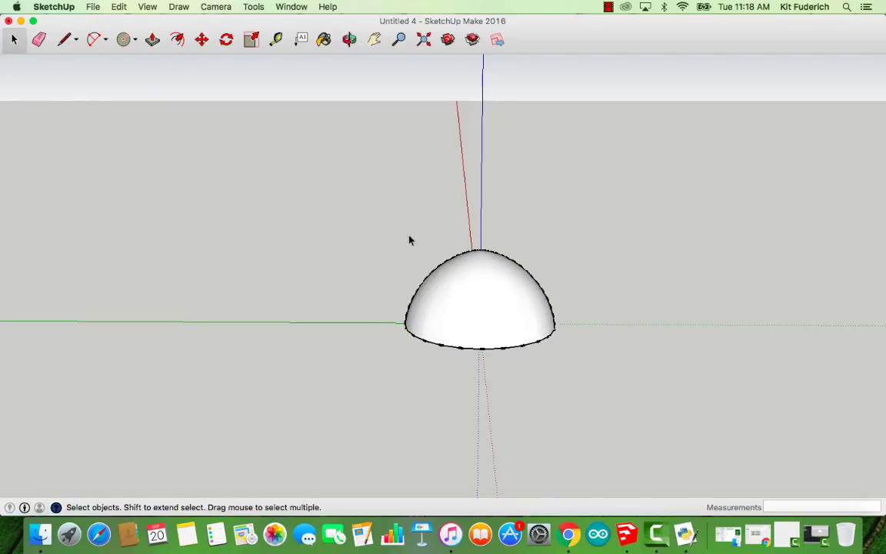
left_click_drag(275, 189, 676, 399)
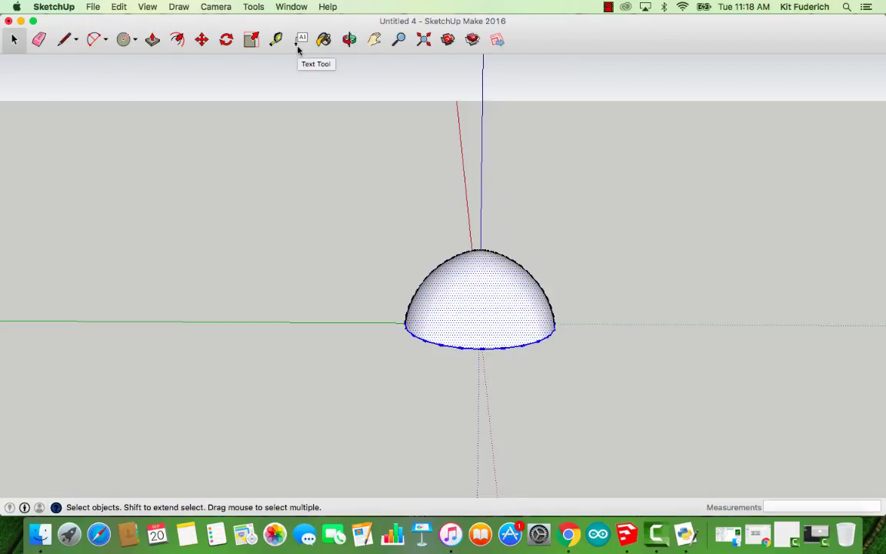
key("super+c")
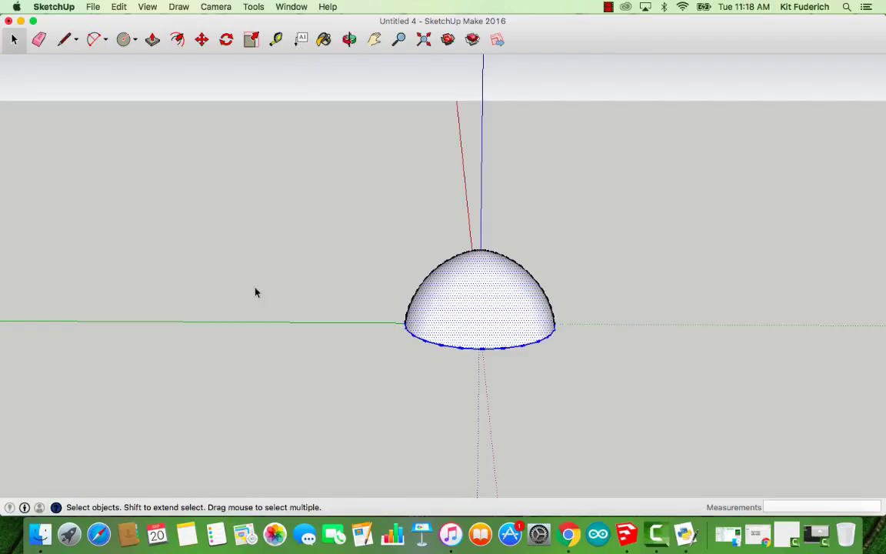
key("super+v")
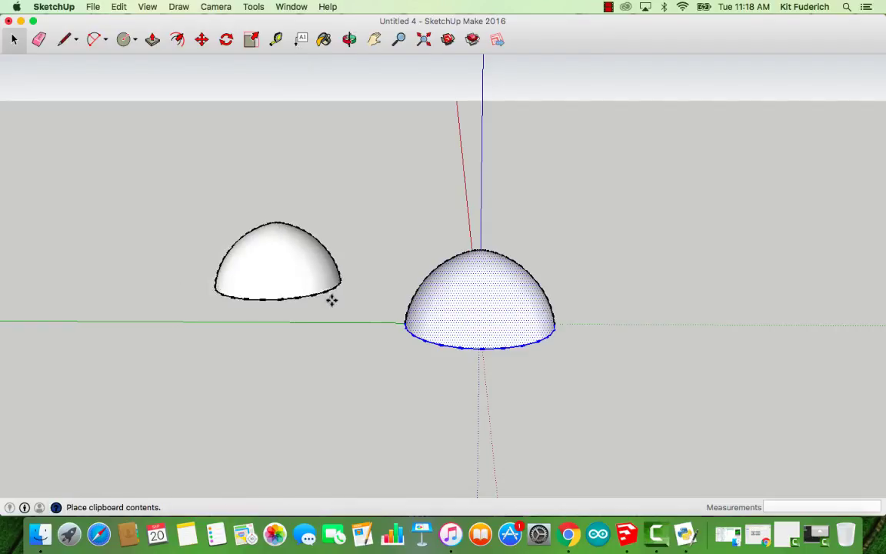
left_click(364, 353)
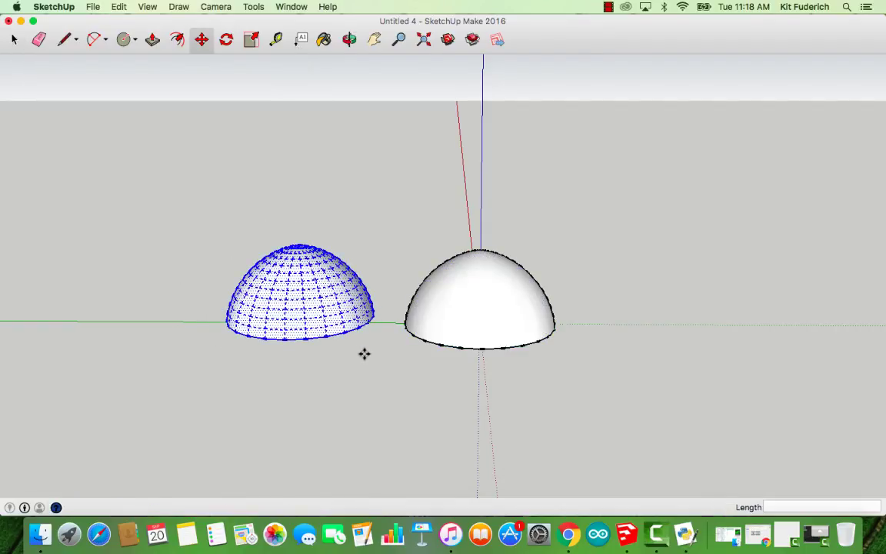
left_click(349, 40)
left_click_drag(357, 251, 424, 316)
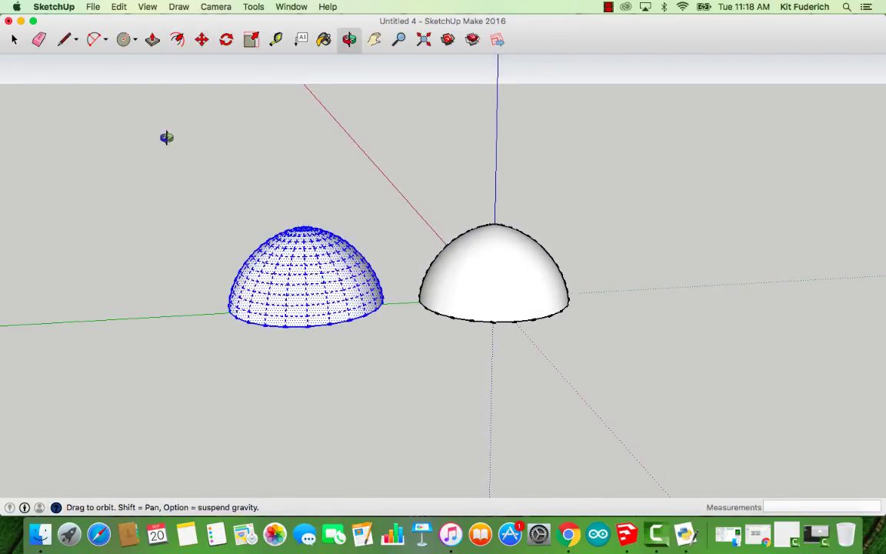
Flip the copied dome along the Blue Direction so it becomes an upside-down bowl.
left_click(13, 39)
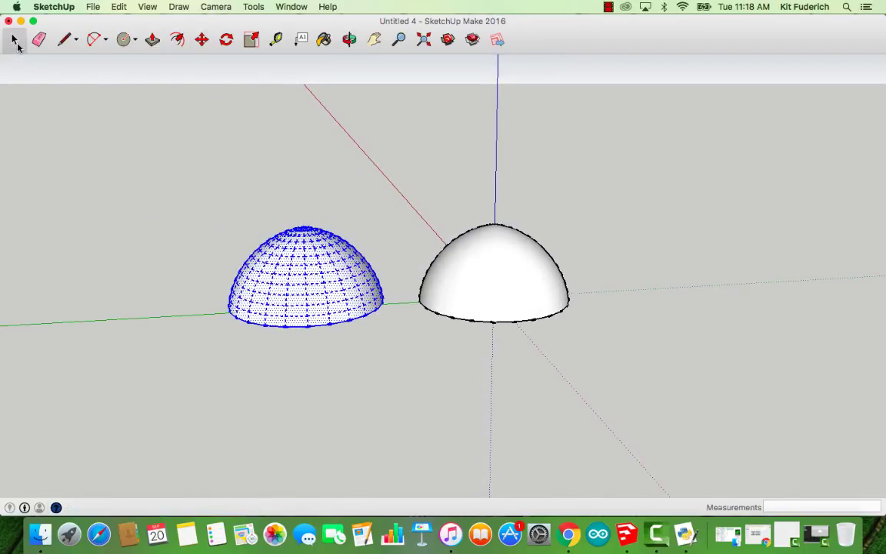
right_click(306, 277)
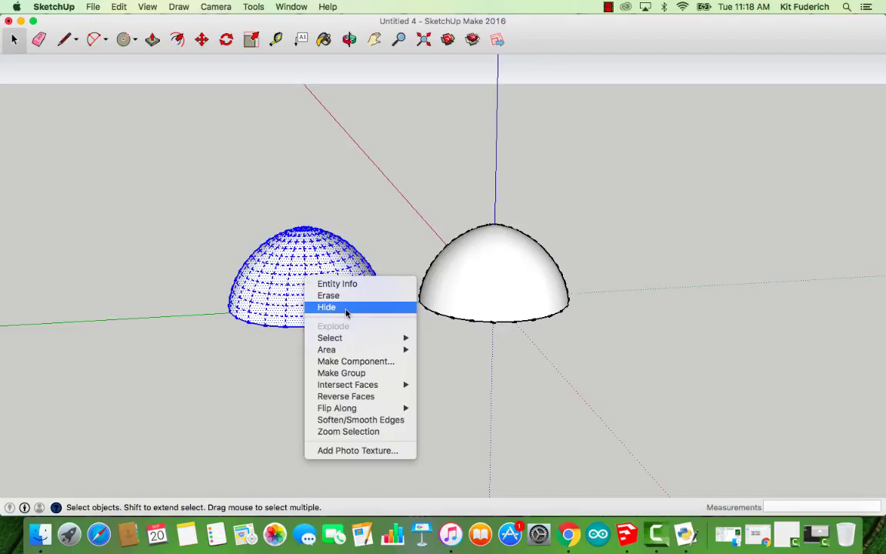
mouse_move(381, 407)
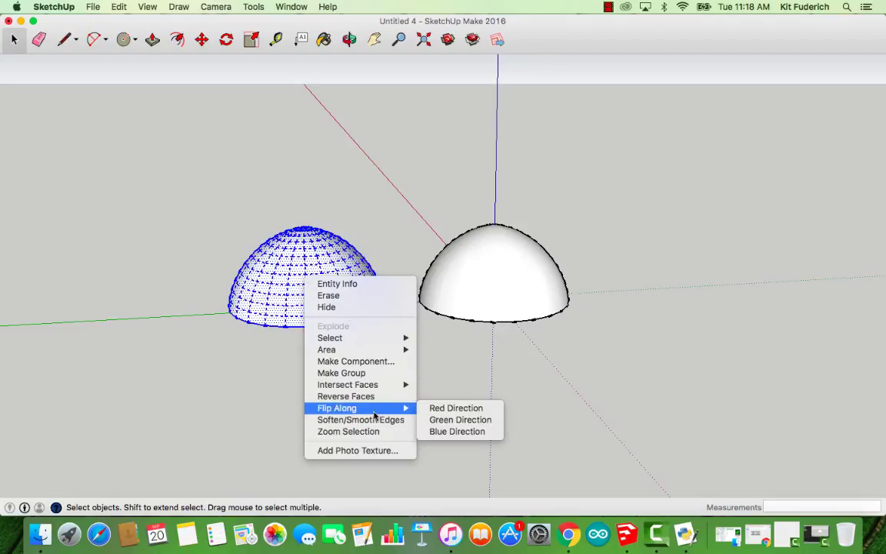
left_click(459, 432)
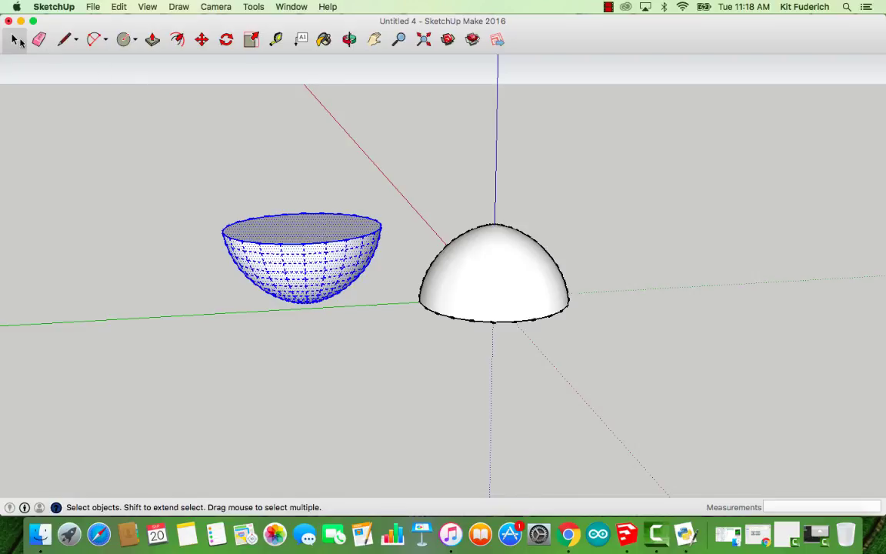
left_click(261, 347)
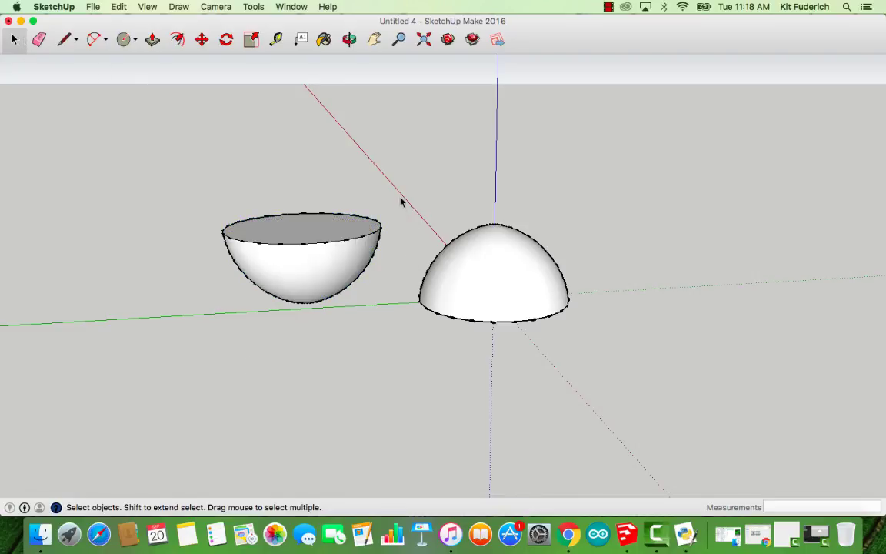
Move the upright dome by its base point onto the bowl's rim, forming a sphere.
left_click_drag(401, 198, 573, 327)
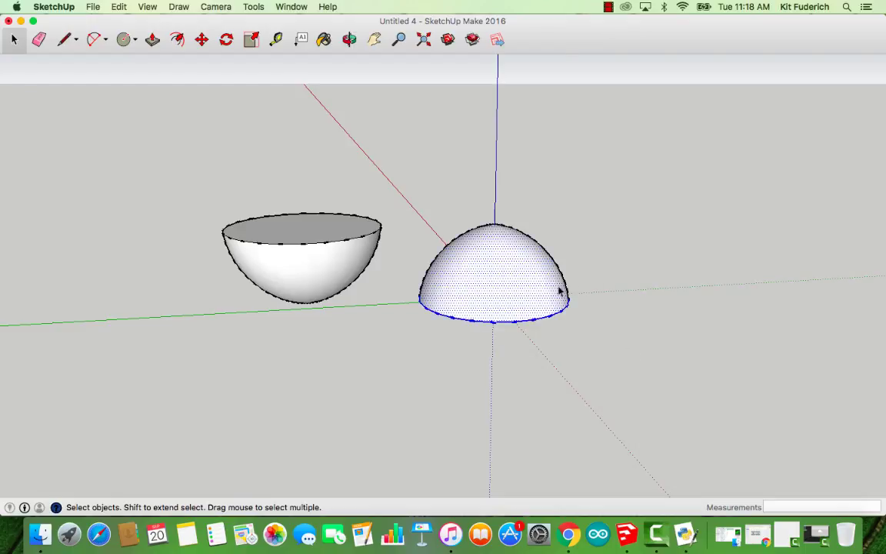
left_click(349, 40)
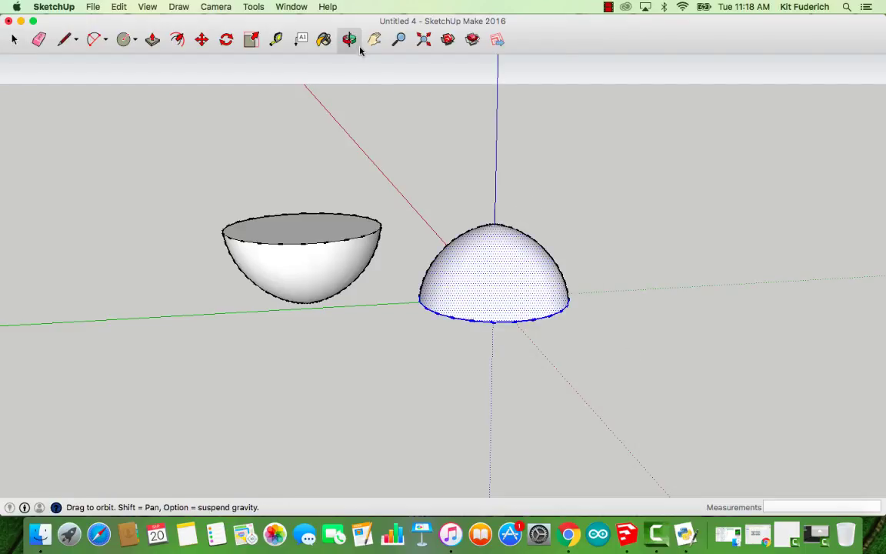
left_click(201, 42)
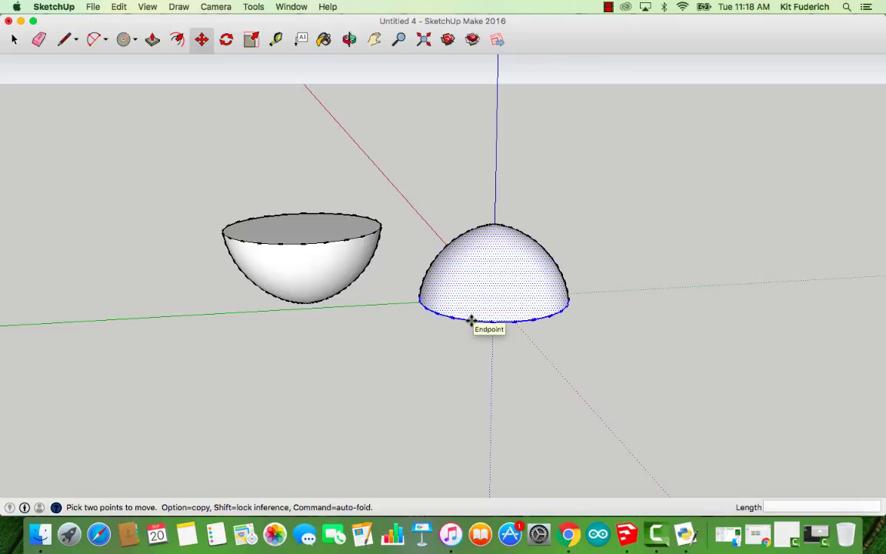
scroll(471, 320, "up", 6)
scroll(482, 322, "down", 7)
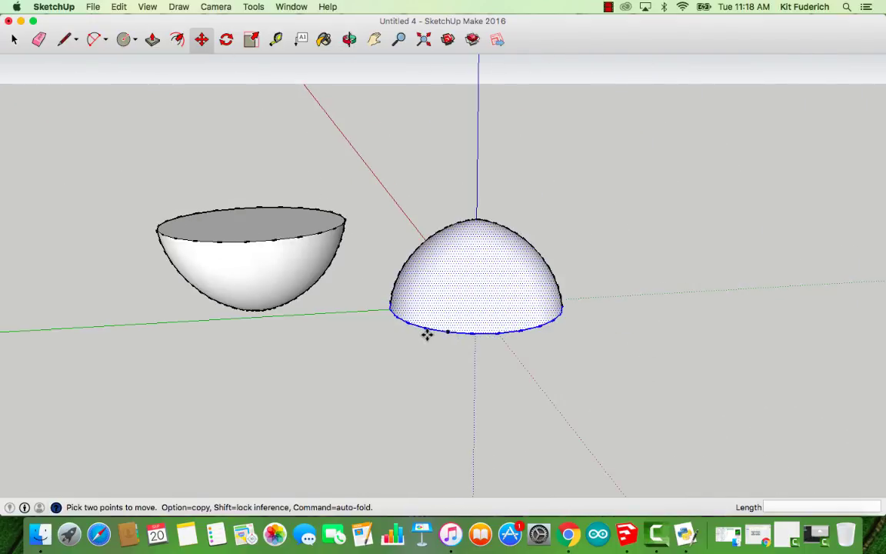
left_click(449, 330)
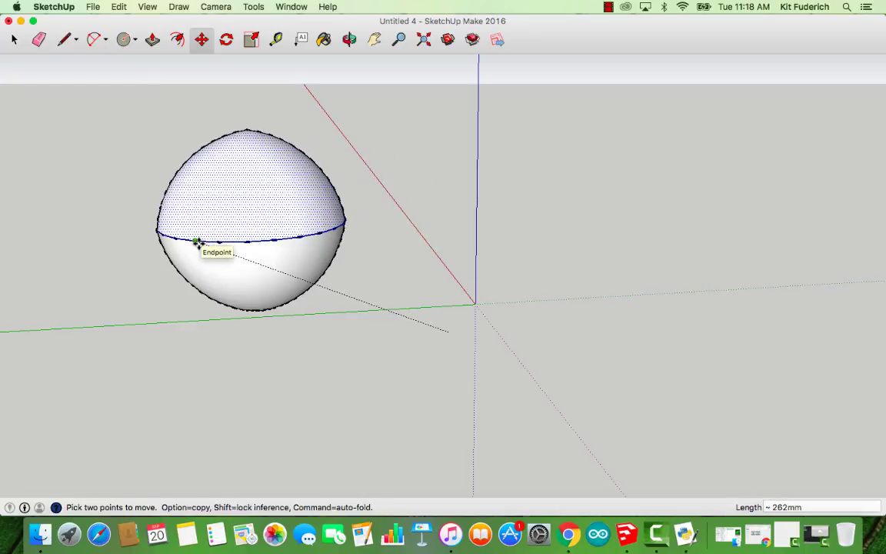
left_click(196, 243)
left_click(349, 39)
left_click_drag(431, 200, 220, 291)
Select both half-domes and apply Intersect Faces > With Model to add the equator seam.
left_click(15, 41)
left_click(192, 138)
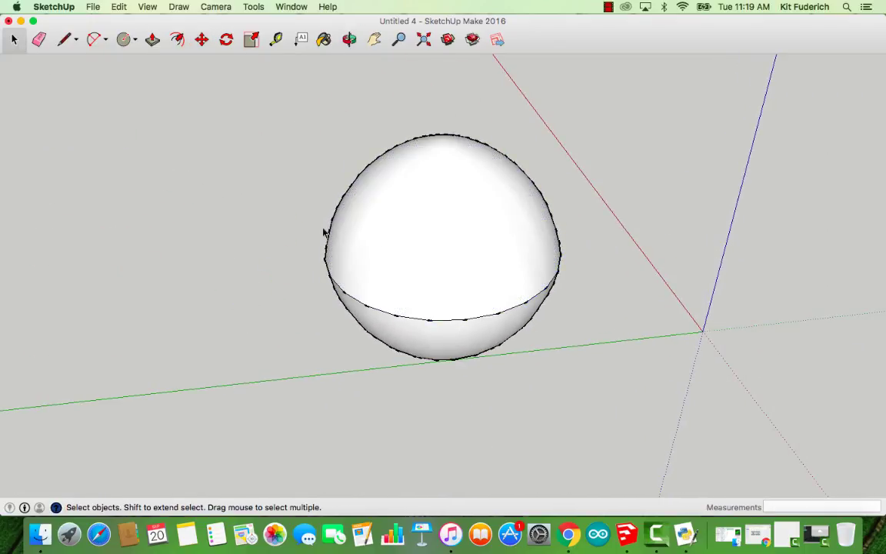
scroll(338, 253, "up", 3)
scroll(368, 281, "down", 5)
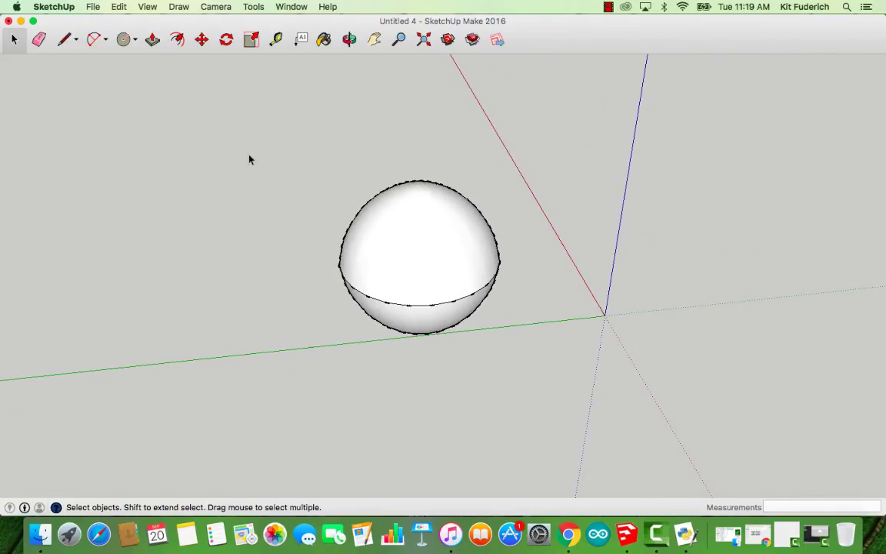
left_click_drag(235, 122, 609, 388)
right_click(445, 269)
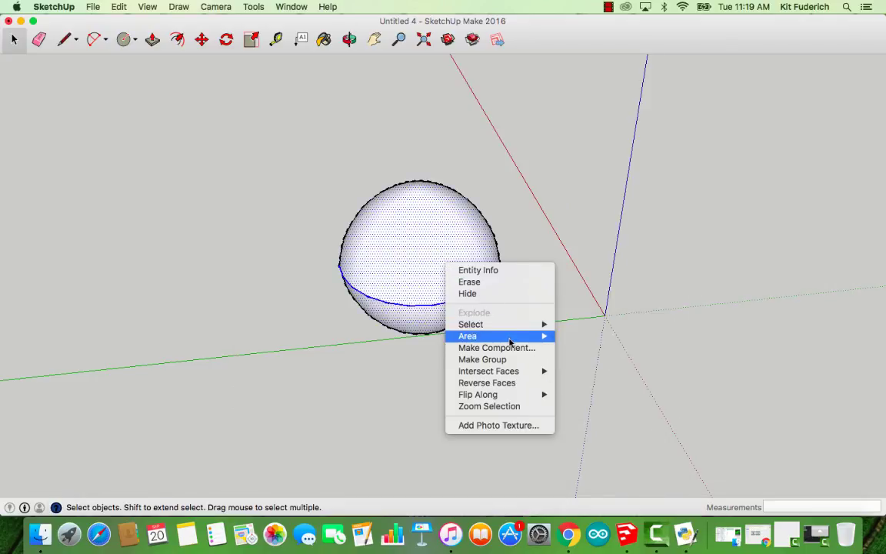
mouse_move(513, 372)
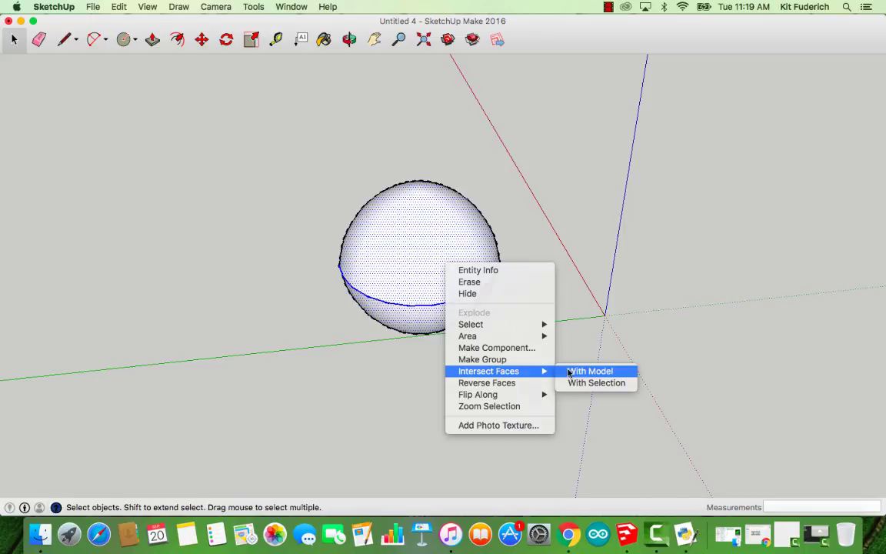
left_click(569, 370)
left_click(349, 40)
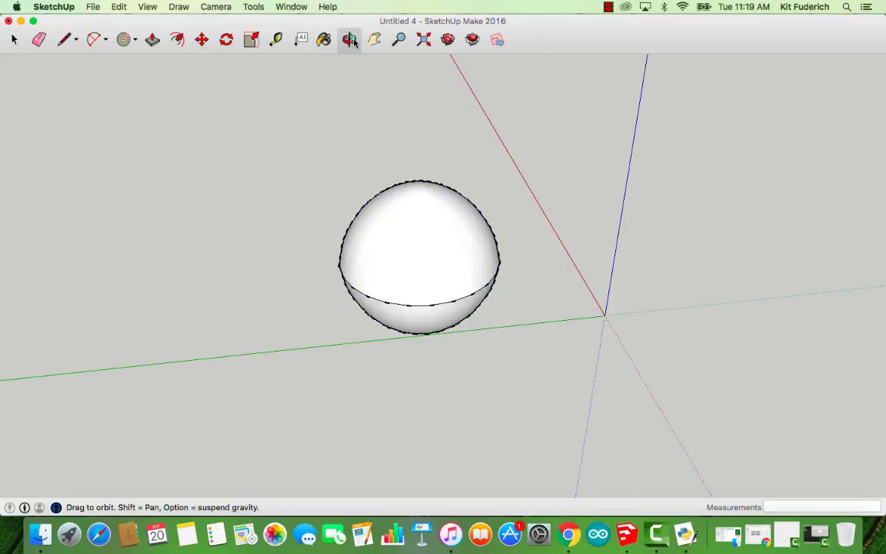
left_click_drag(371, 279, 523, 409)
Run Solid Inspector² on the sphere and fix its one internal face.
left_click(255, 7)
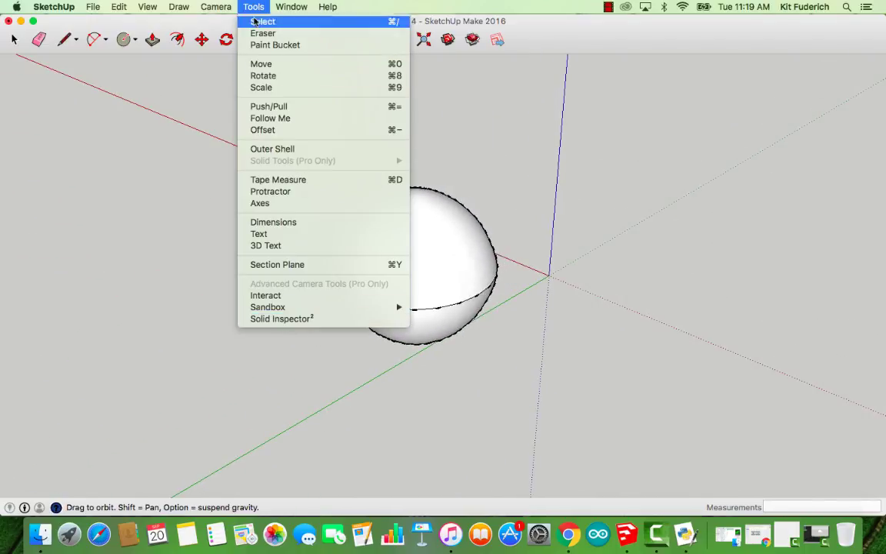
left_click(285, 318)
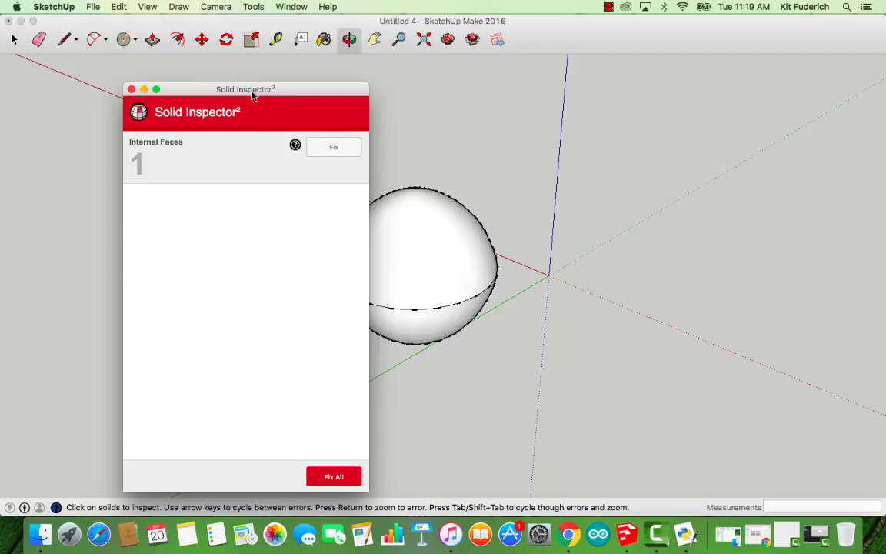
left_click_drag(253, 90, 206, 75)
left_click(295, 132)
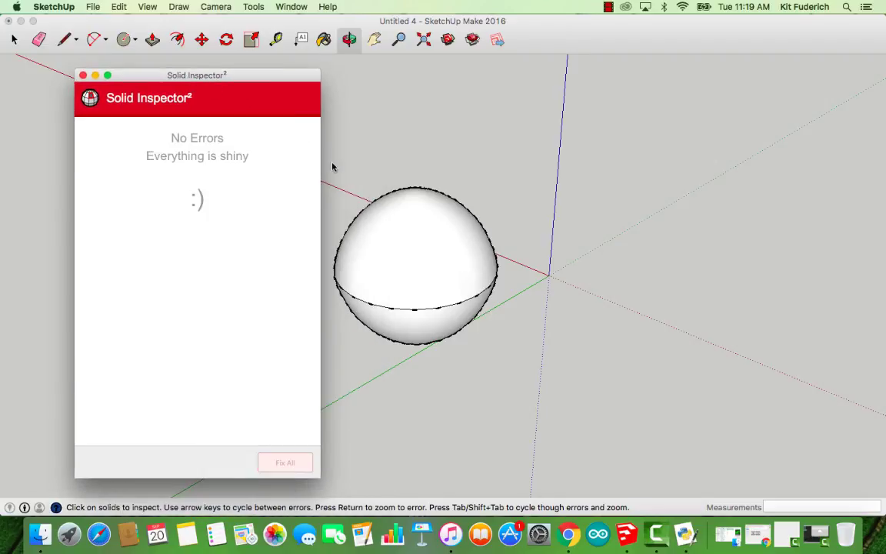
left_click(83, 76)
key("o")
left_click_drag(530, 293, 336, 153)
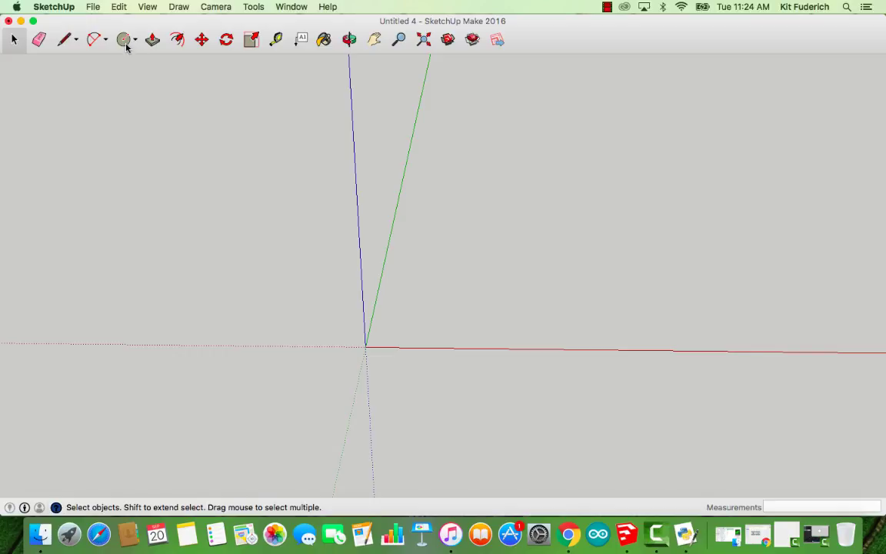
Draw a flat 30 mm radius circle centred on the origin and select its face.
left_click(135, 42)
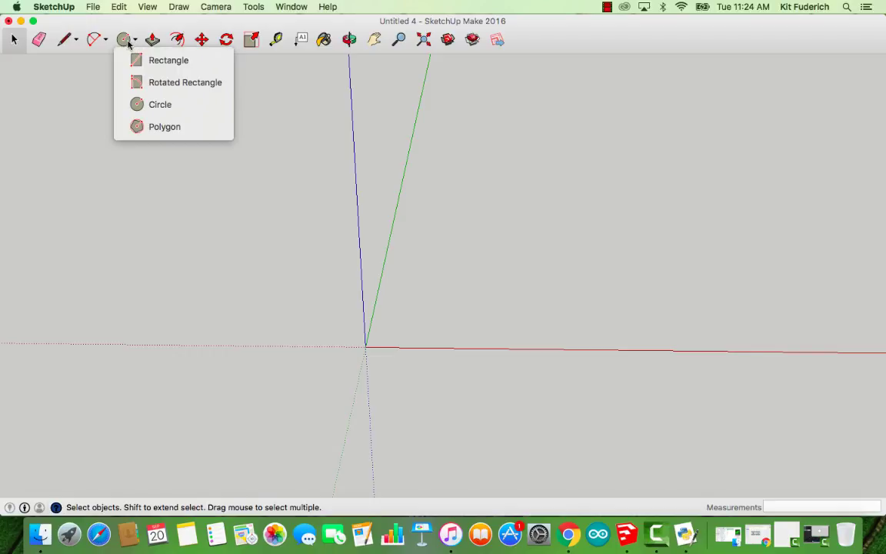
left_click(160, 104)
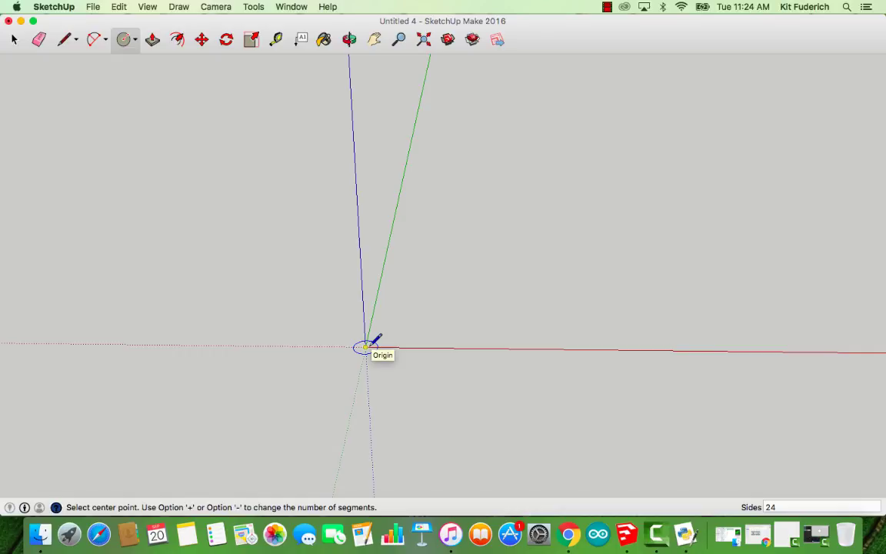
left_click(366, 347)
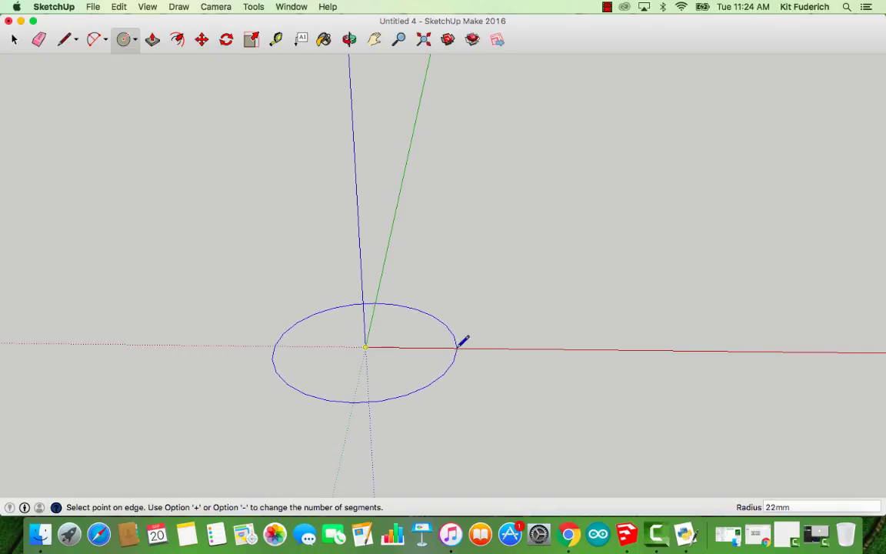
left_click(492, 346)
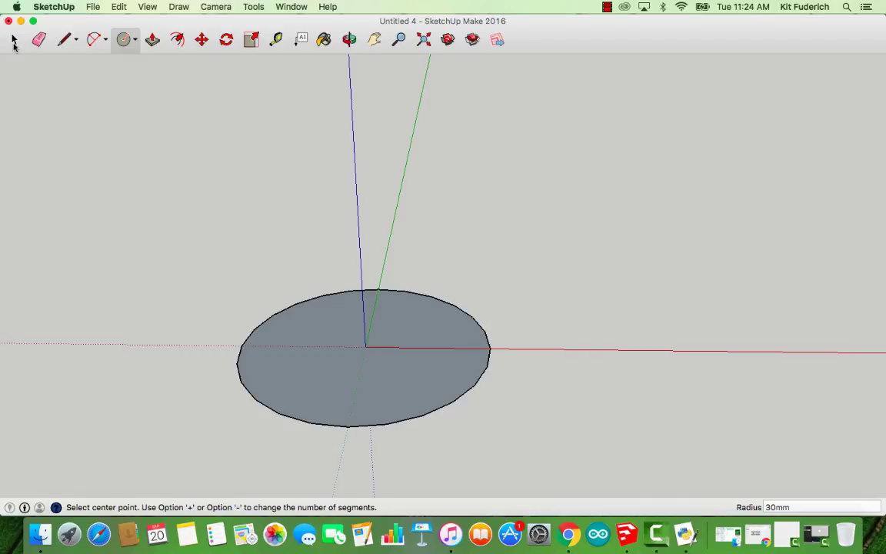
left_click(13, 42)
left_click(402, 392)
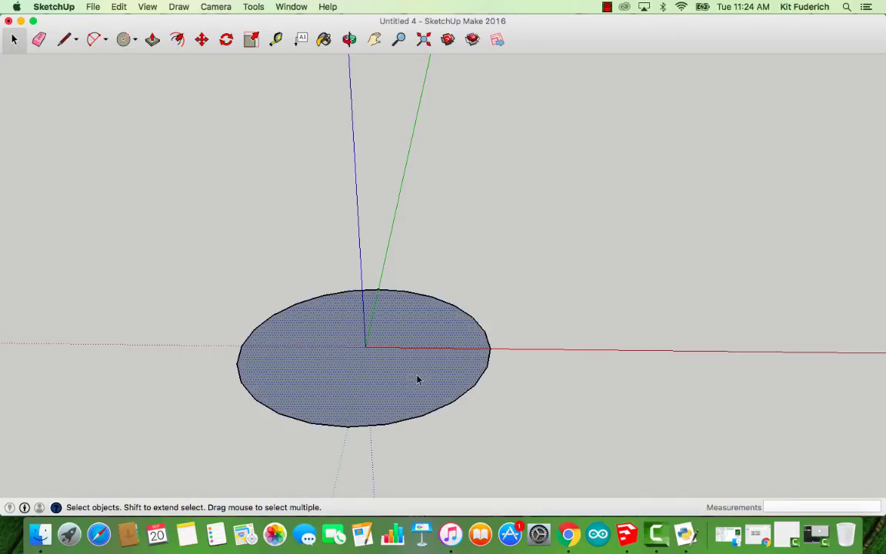
Rotate a copy of the circle 90° upright about its centre, starting from the red axis.
left_click(226, 42)
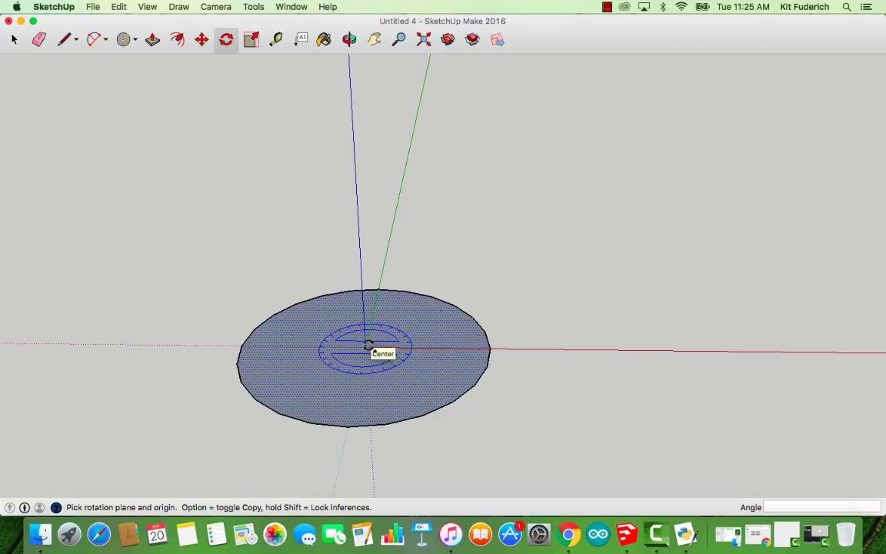
key("Right")
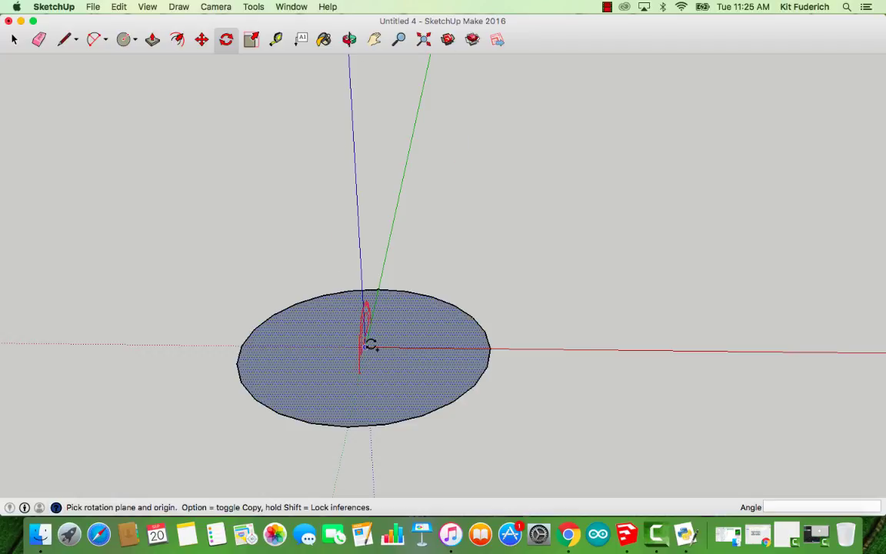
key("Left")
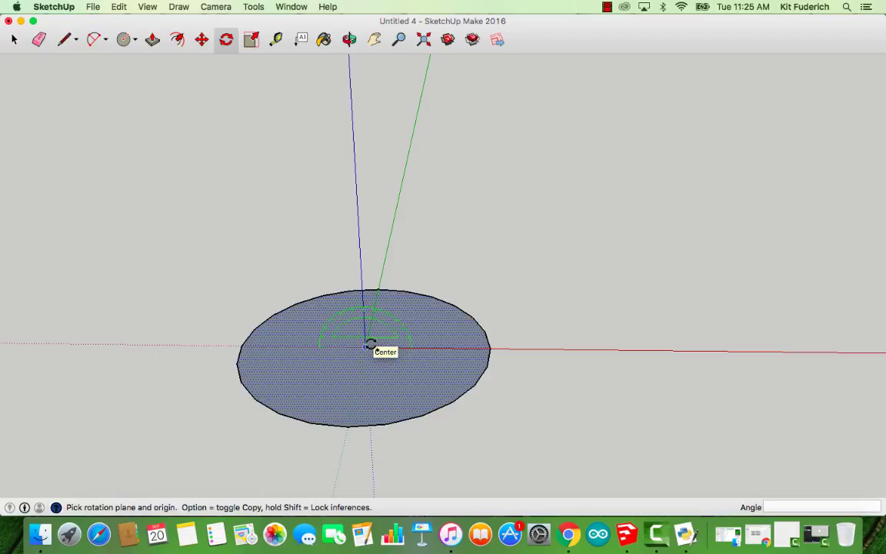
left_click(367, 346)
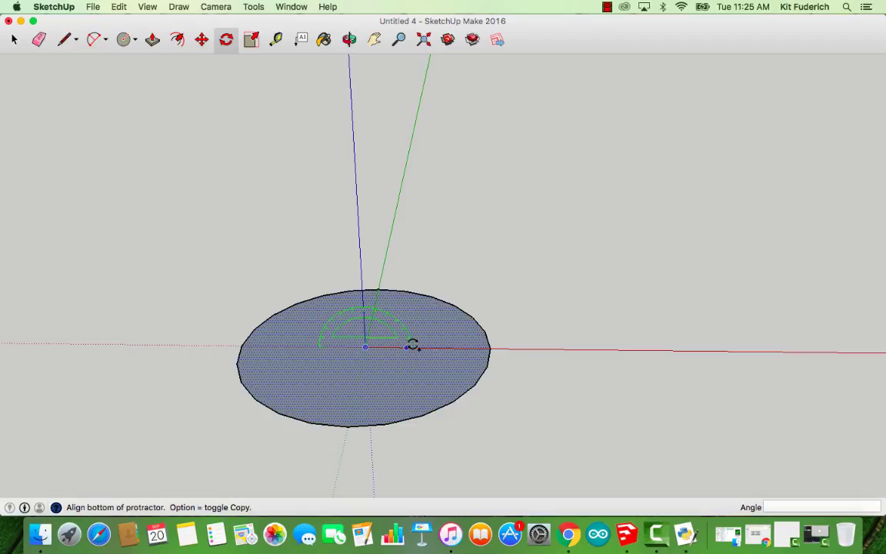
left_click(553, 348)
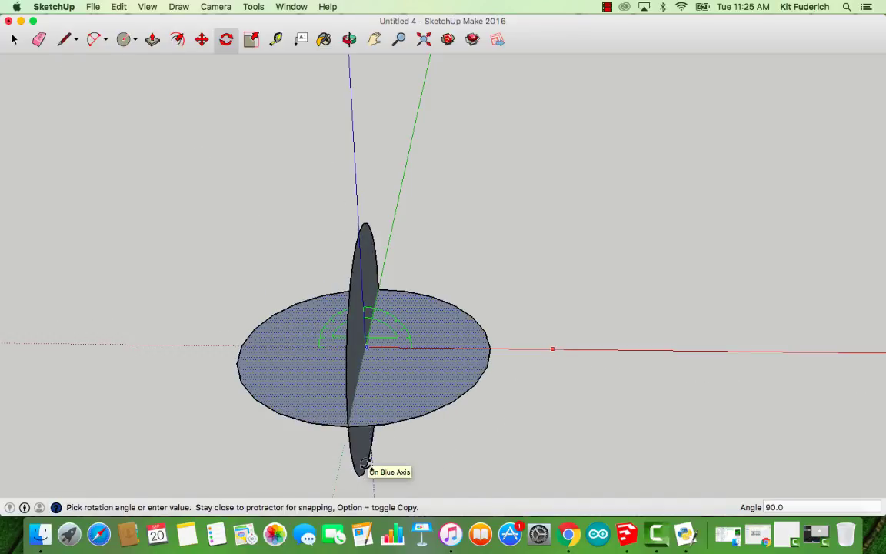
left_click(365, 466)
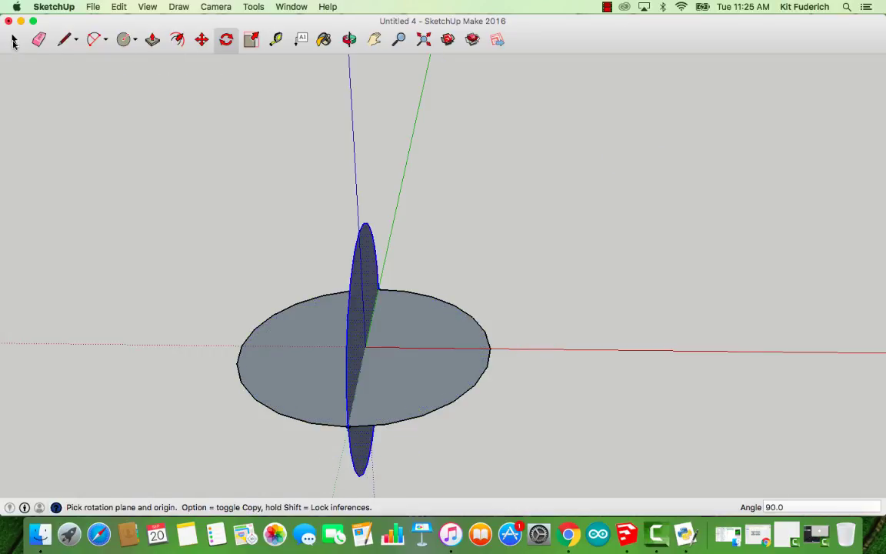
Clear the selection and orbit to view both crossed circles.
left_click(13, 39)
left_click(169, 205)
left_click(350, 39)
left_click_drag(400, 193, 146, 134)
Select the flat circle's edge as the sweep path.
left_click(16, 41)
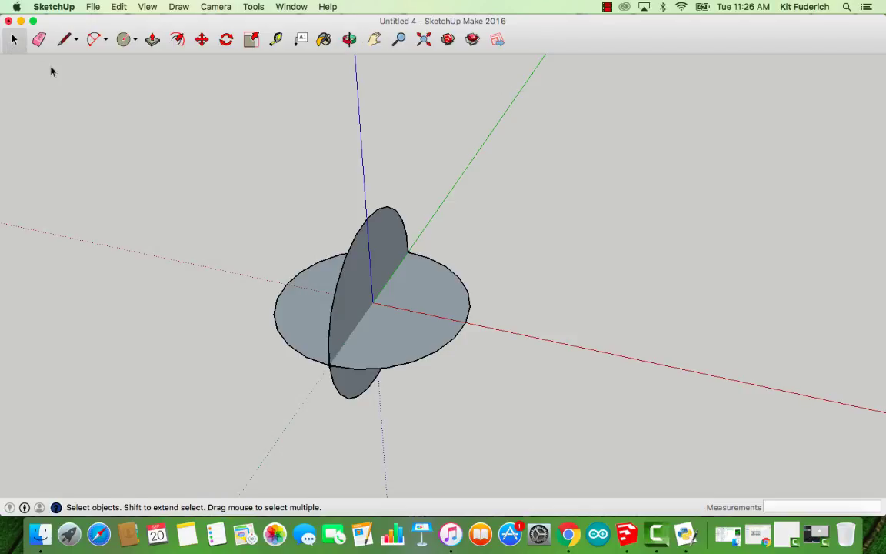
left_click(439, 357)
middle_click_drag(445, 246, 406, 249)
left_click_drag(406, 248, 311, 121)
Follow Me the upright circle's face along that edge to form a 30 mm sphere.
left_click(252, 6)
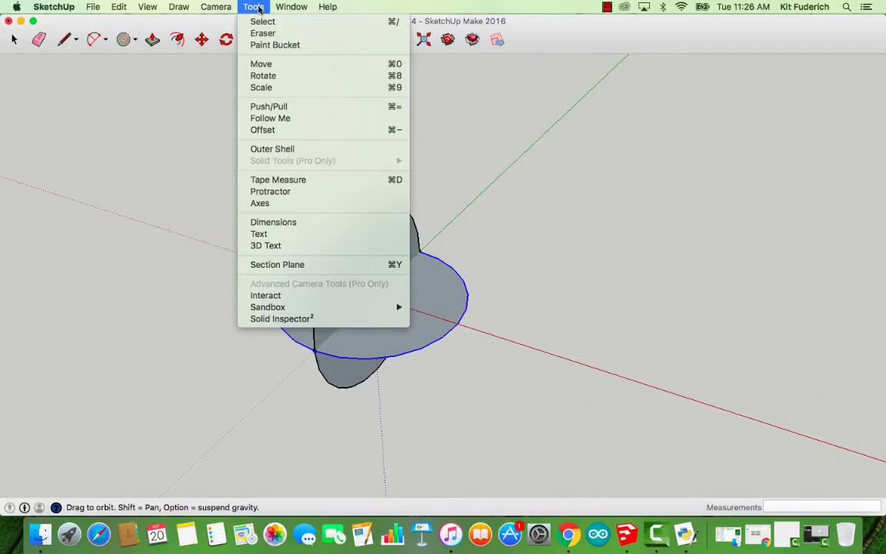
left_click(269, 118)
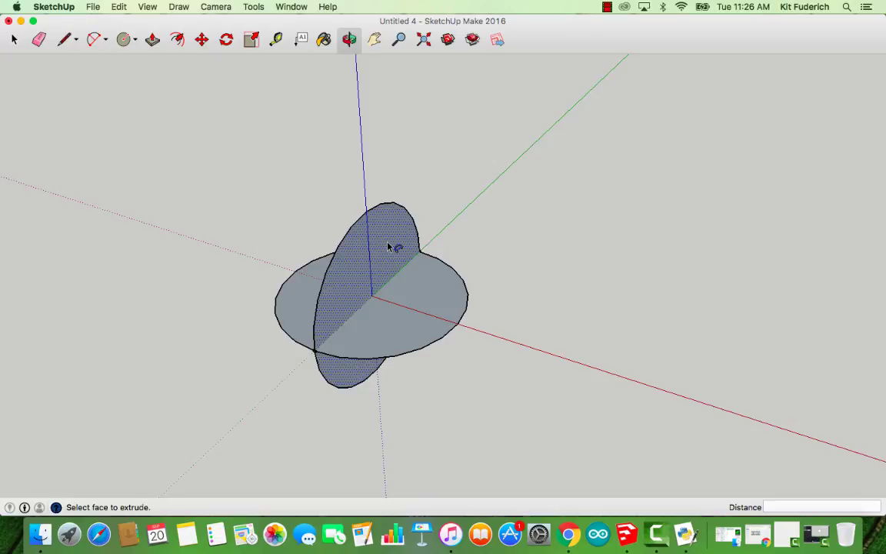
left_click(388, 247)
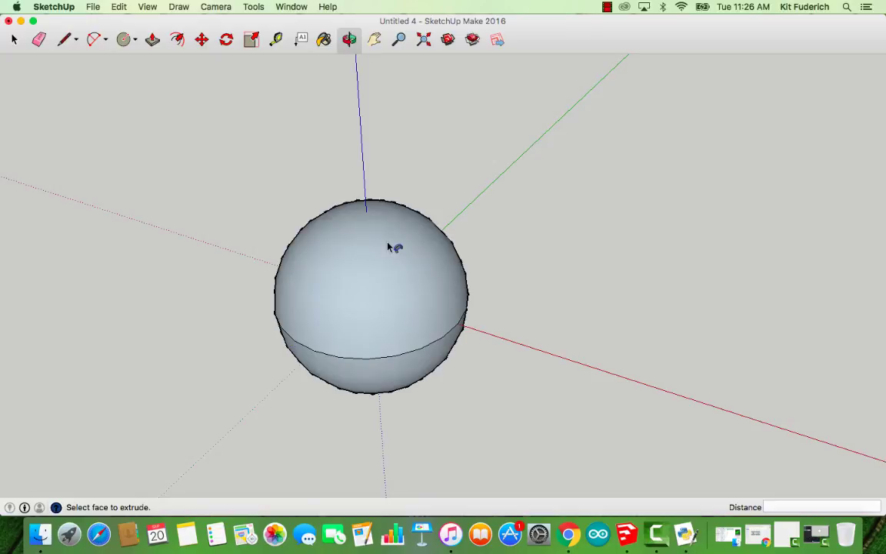
left_click(352, 40)
left_click_drag(372, 251, 245, 266)
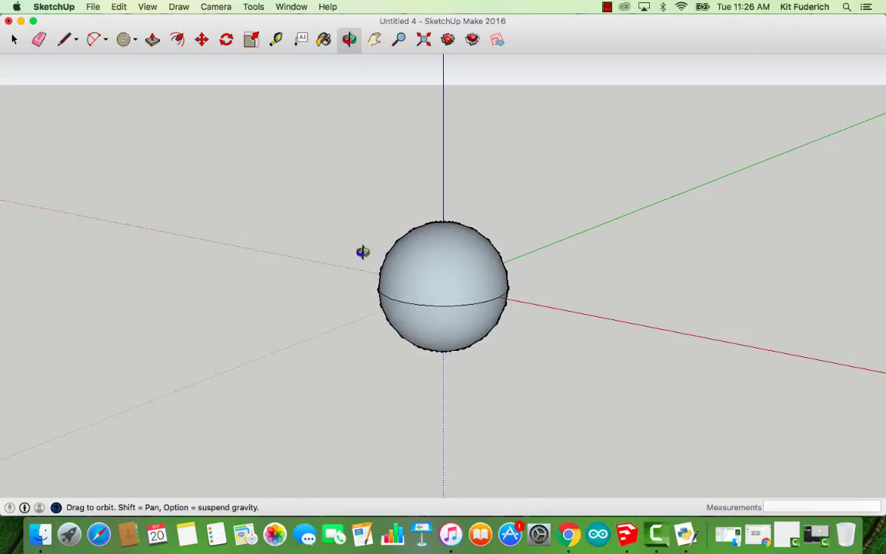
Window-select the swept sphere and reverse its faces so the white side faces out.
left_click_drag(336, 164, 328, 232)
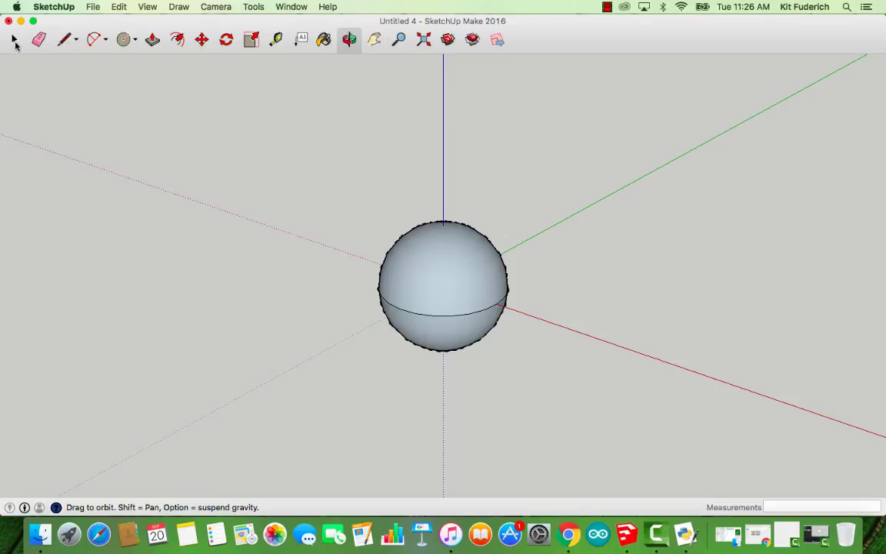
left_click(14, 40)
left_click_drag(288, 195, 643, 452)
right_click(454, 276)
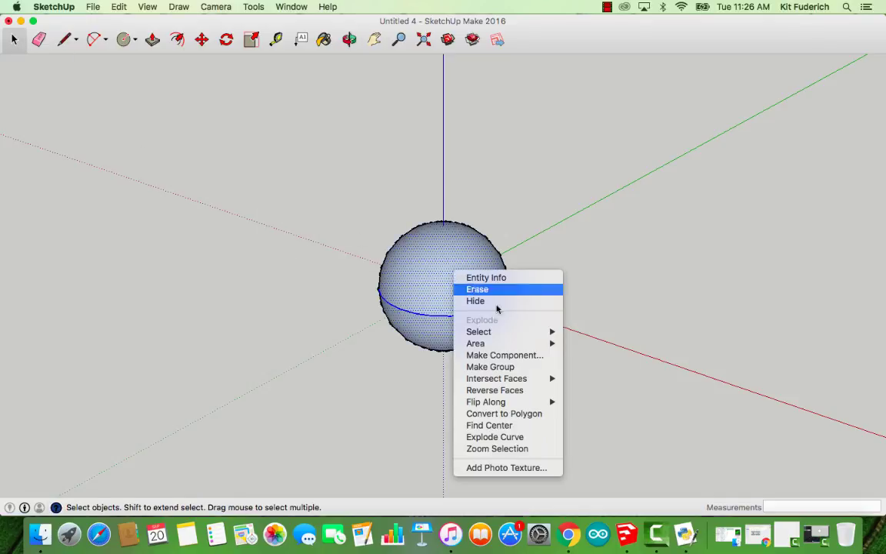
left_click(536, 390)
left_click(537, 352)
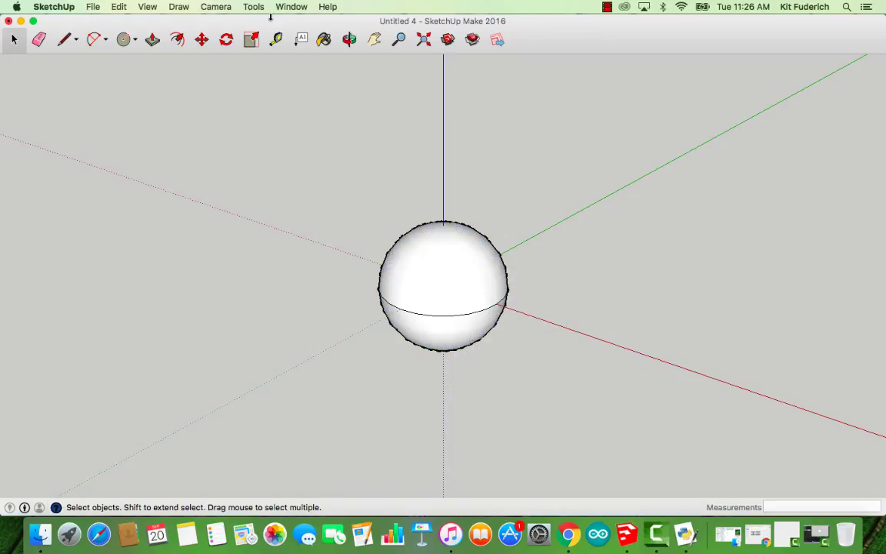
Use Solid Inspector² to fix the swept sphere's one internal face, then close it.
left_click(254, 7)
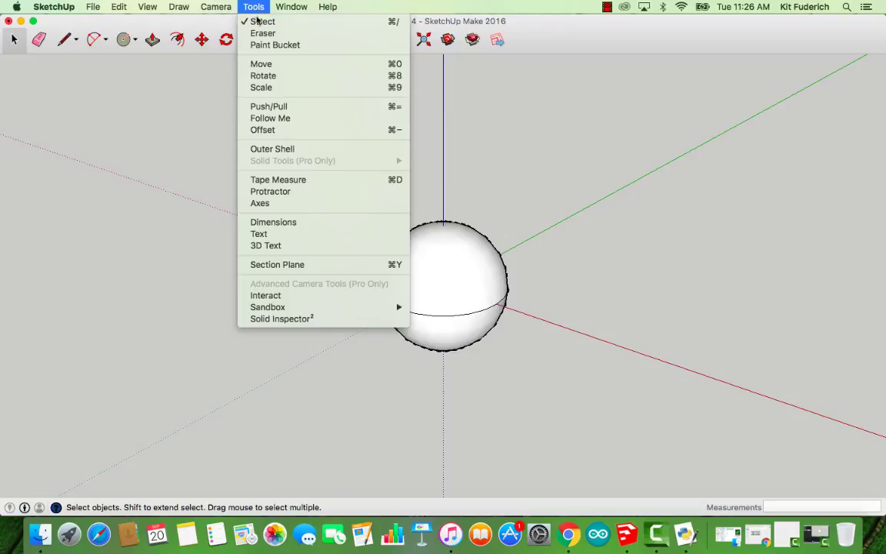
left_click(300, 317)
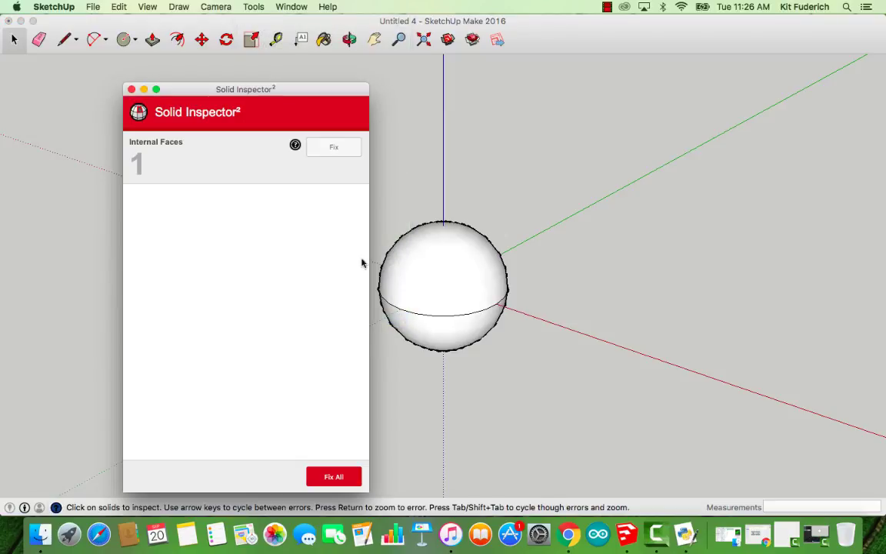
left_click_drag(256, 92, 206, 71)
left_click(269, 130)
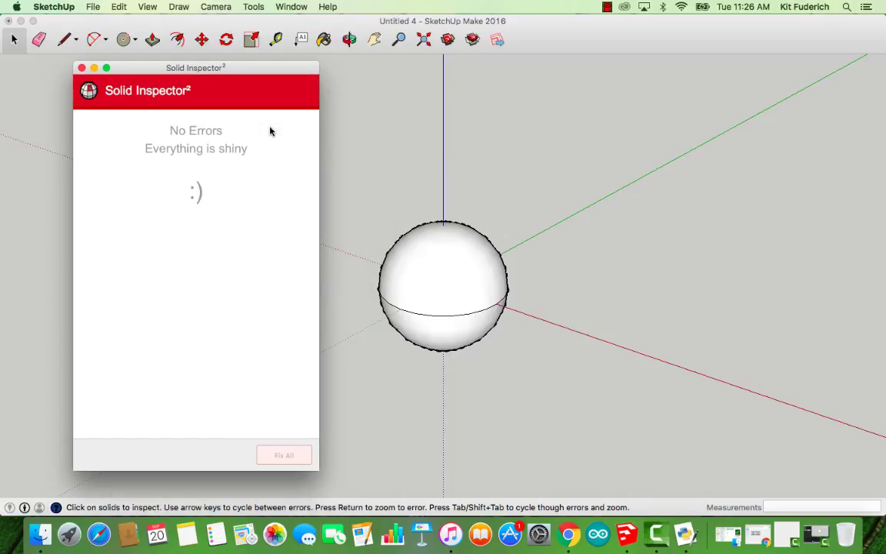
left_click(82, 67)
left_click(349, 39)
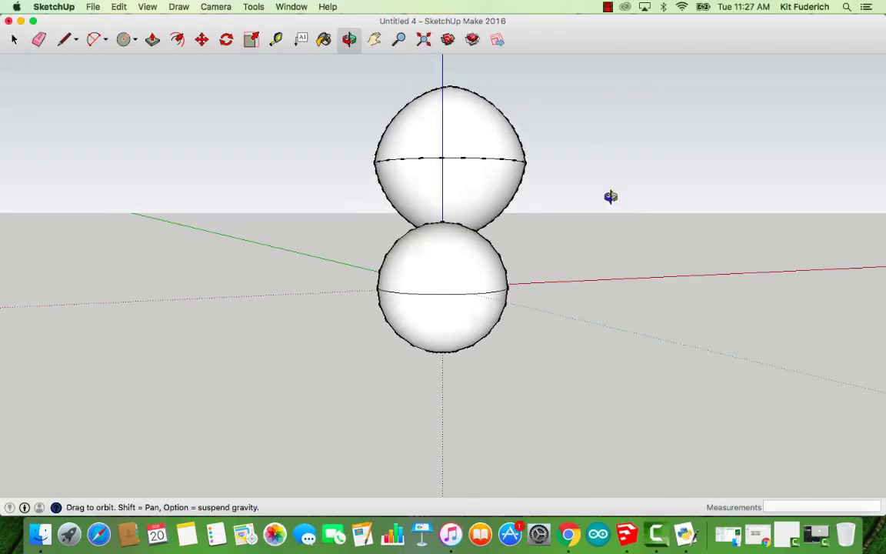